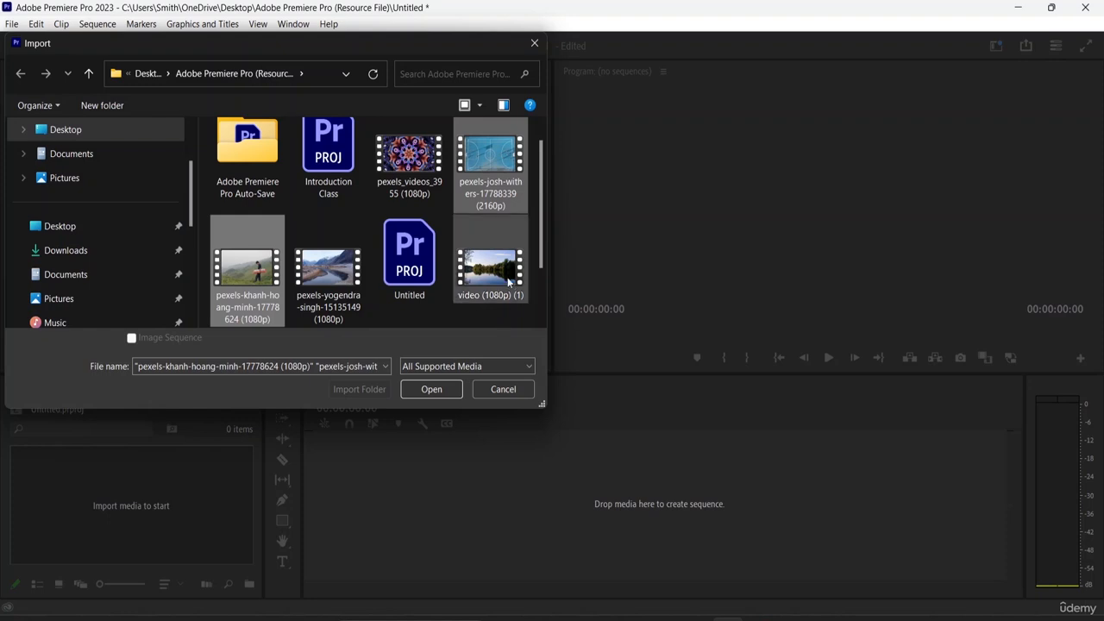
# Add the clip video (1080p) (1) to the current file selection and import all three selected videos
pyautogui.keyDown('ctrl'); pyautogui.click(507, 276); pyautogui.keyUp('ctrl')
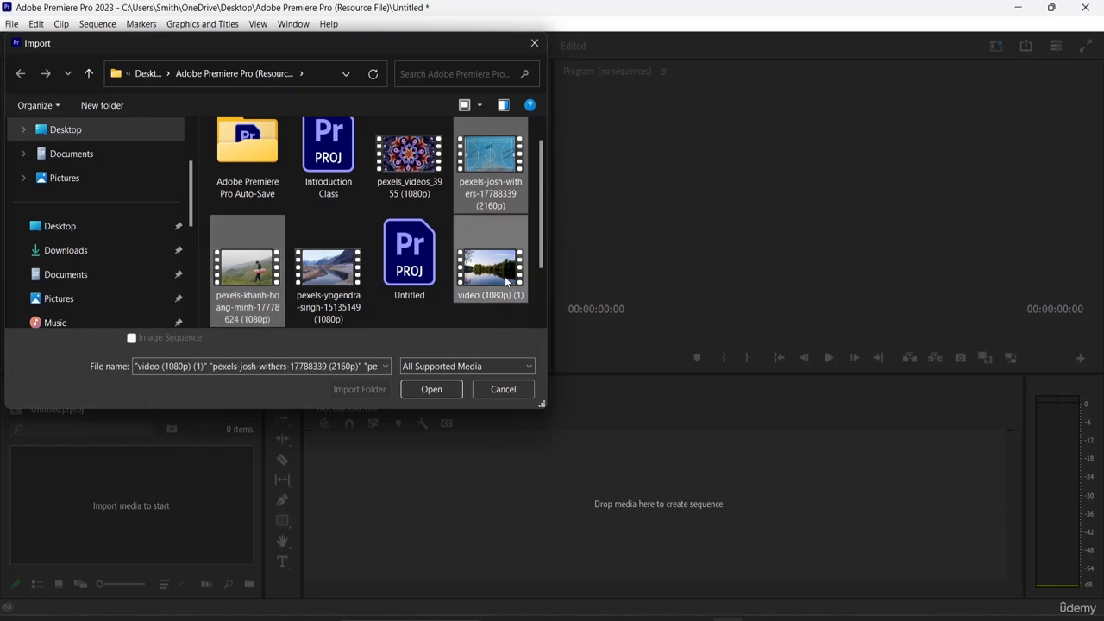
pyautogui.click(431, 389)
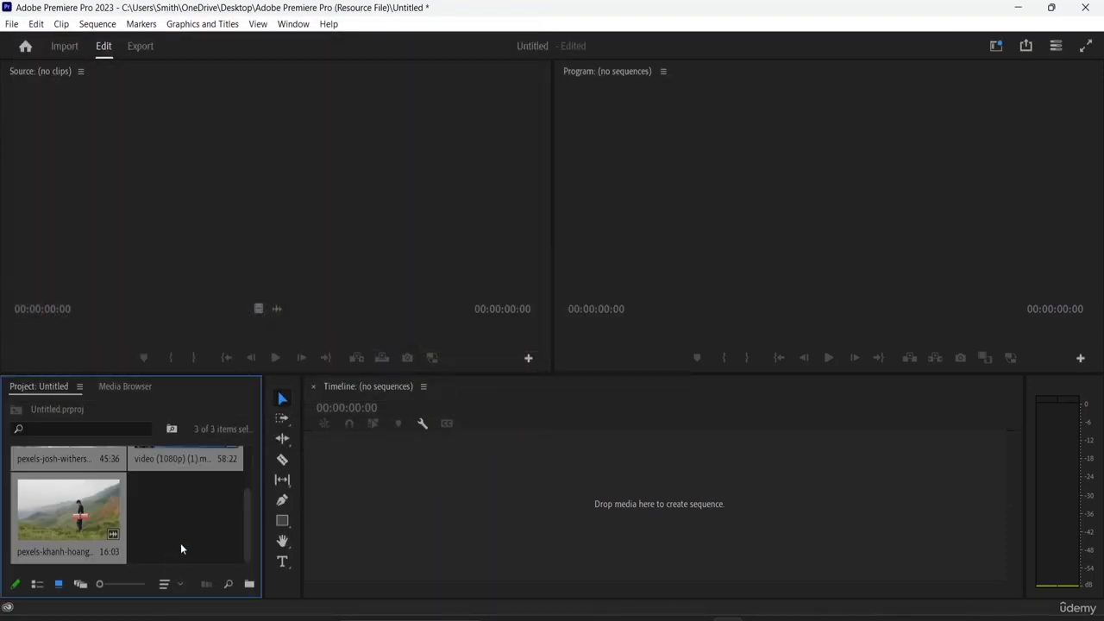
# Create a sequence from the three imported clips by placing them together on the empty timeline
pyautogui.scroll(2, 196, 523)
pyautogui.scroll(-2, 165, 493)
pyautogui.scroll(2, 144, 498)
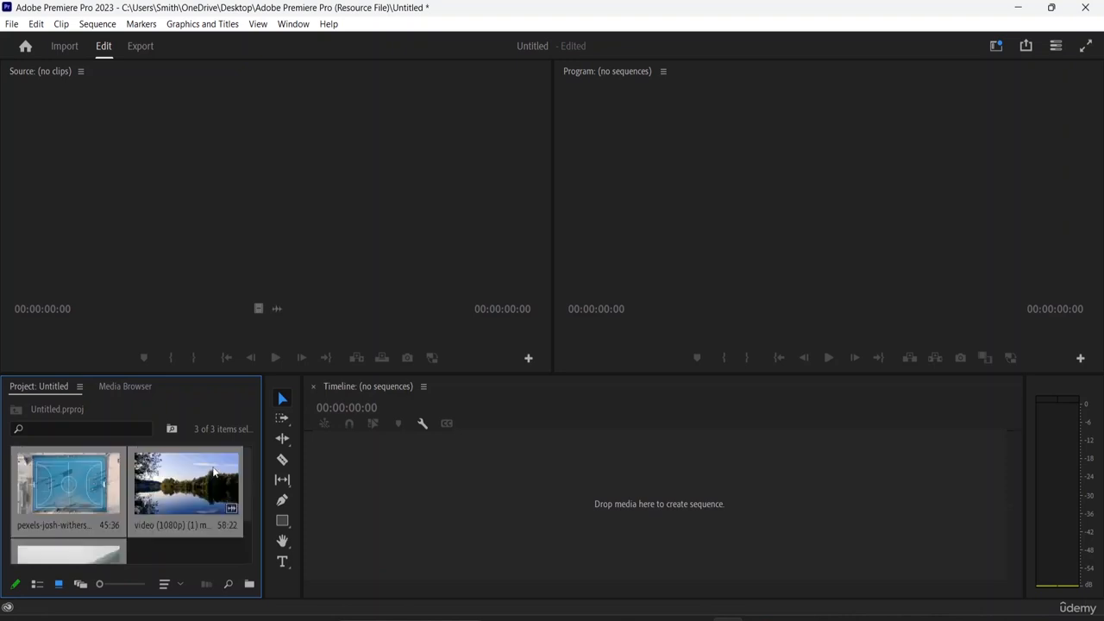
pyautogui.scroll(-2, 207, 480)
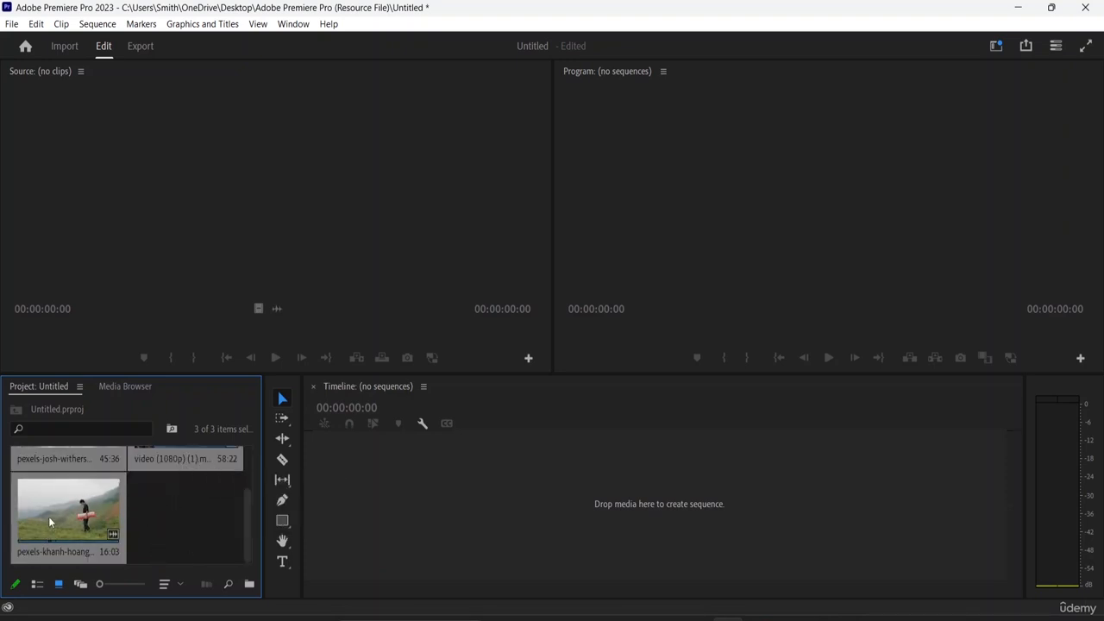
pyautogui.moveTo(48, 515); pyautogui.dragTo(387, 523)
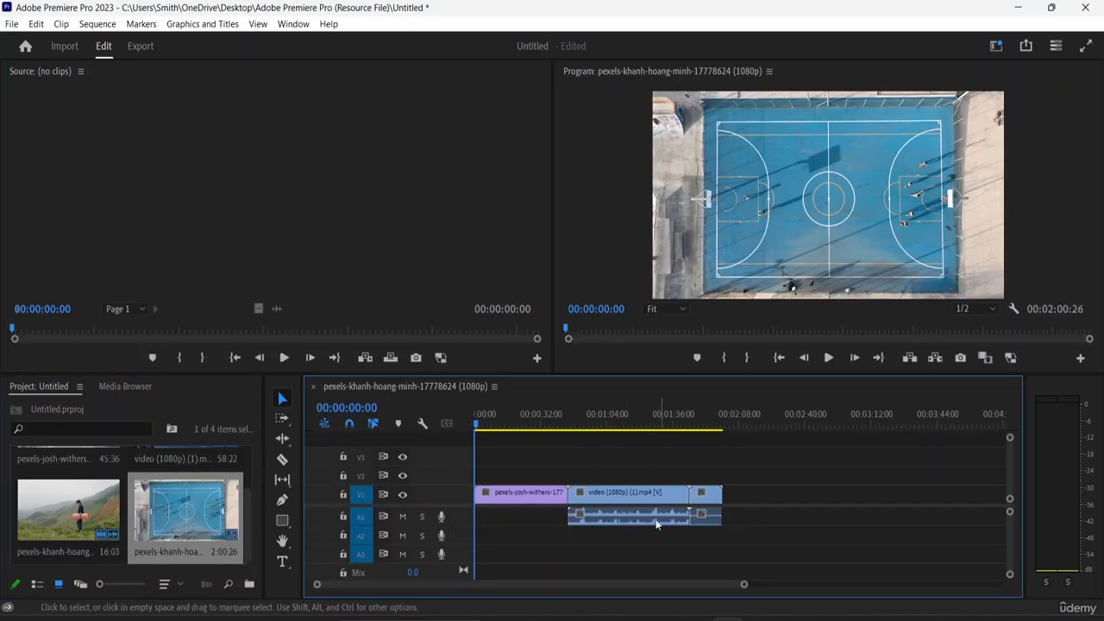
# Reorder track V1 so the lake clip starts the sequence, followed by the keyboard-carrier clip and then the basketball court clip
pyautogui.moveTo(659, 494); pyautogui.dragTo(565, 509)
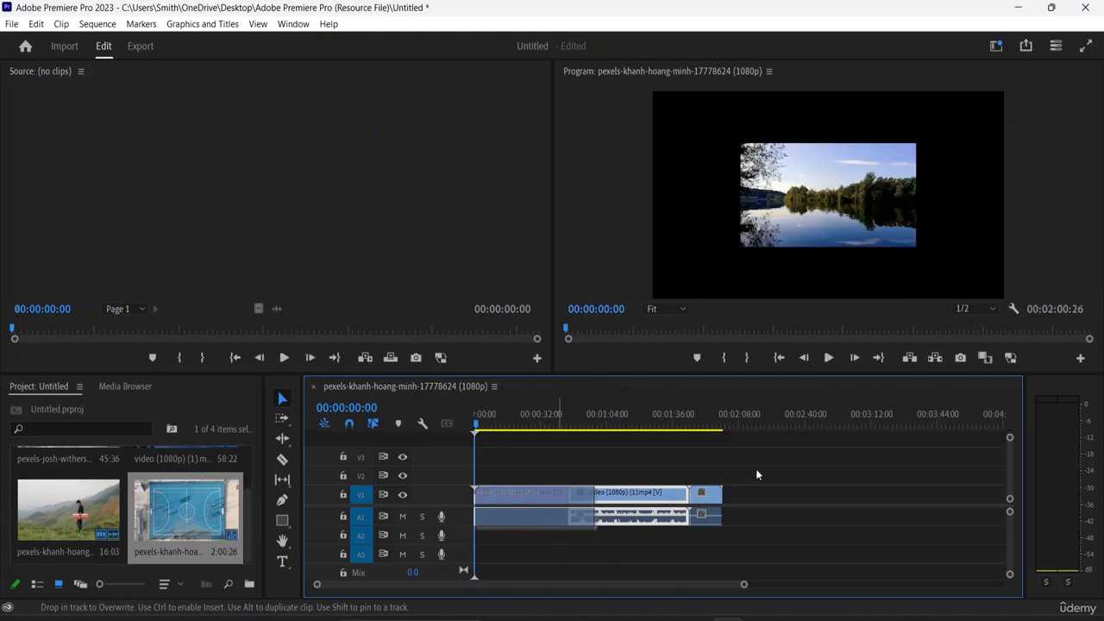
pyautogui.moveTo(705, 496); pyautogui.dragTo(613, 504)
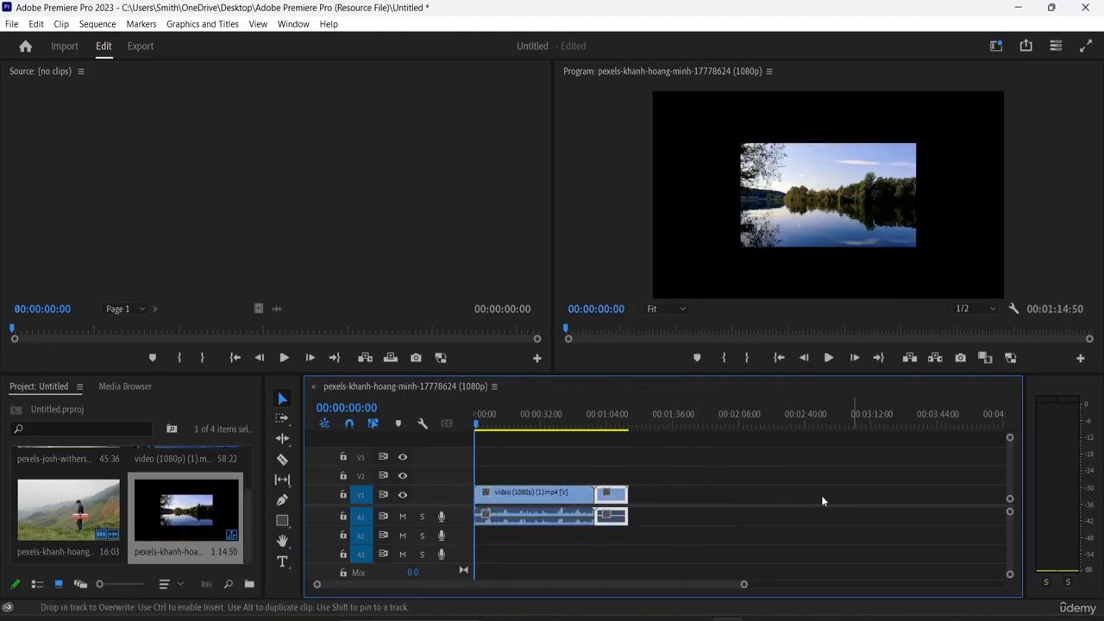
pyautogui.scroll(2, 75, 513)
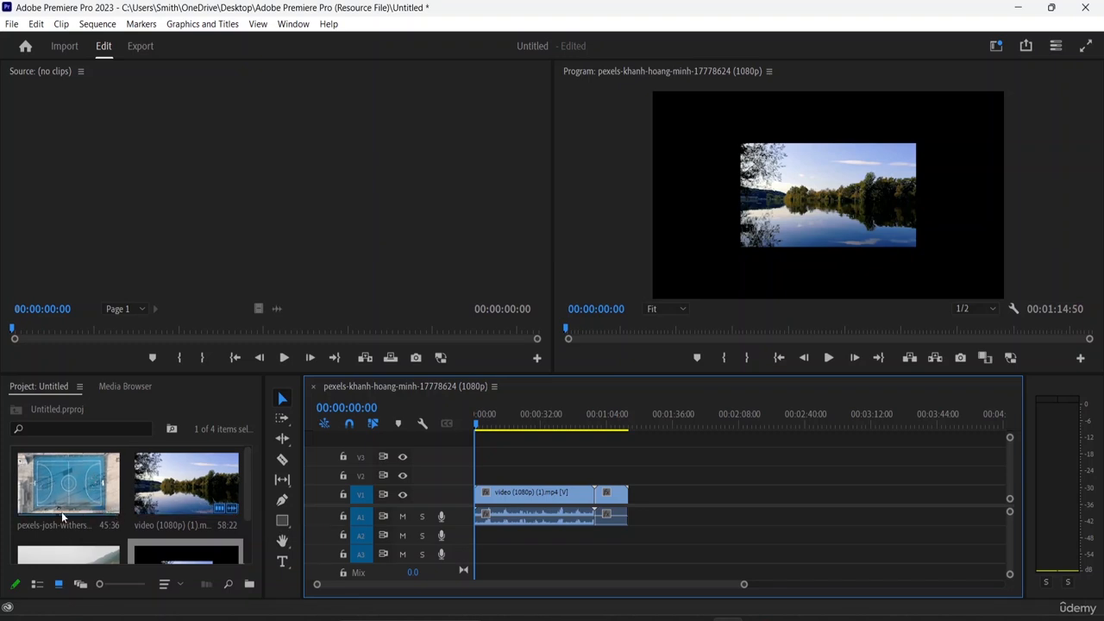
pyautogui.scroll(-2, 112, 507)
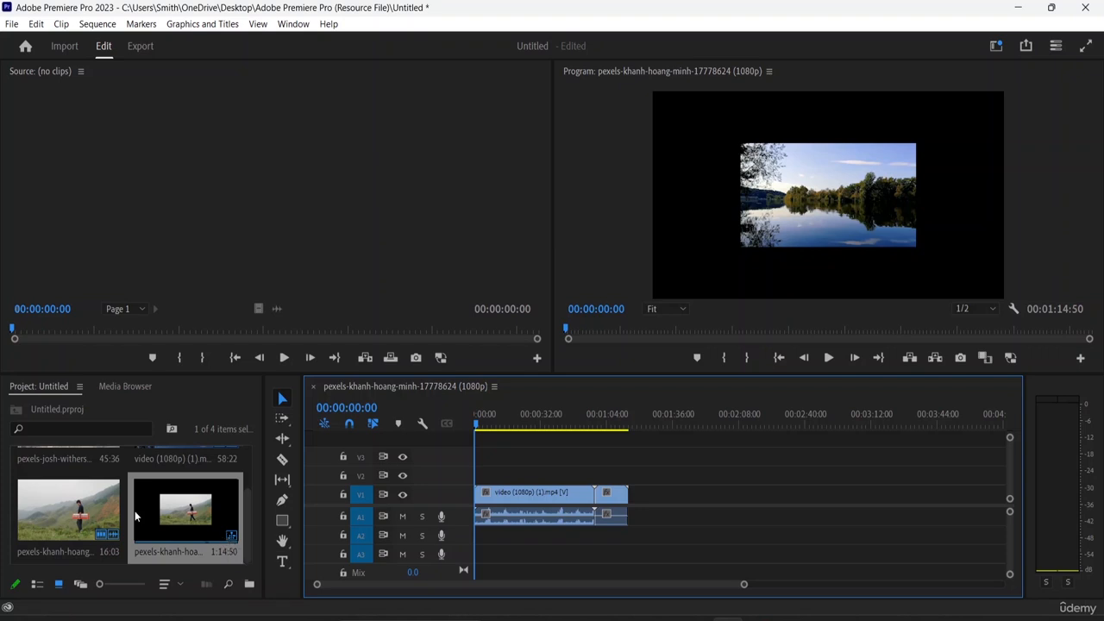
pyautogui.scroll(2, 130, 505)
pyautogui.click(76, 494)
pyautogui.moveTo(75, 493); pyautogui.dragTo(630, 503)
pyautogui.moveTo(774, 491); pyautogui.dragTo(774, 491)
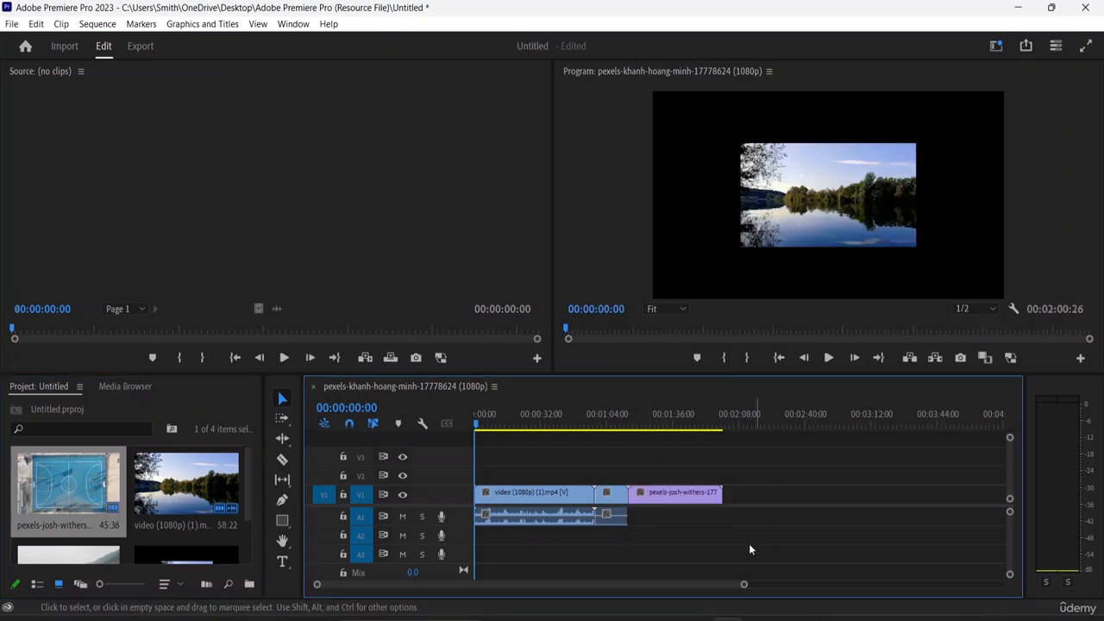
# Play the sequence from its start for a few seconds and stop playback
pyautogui.scroll(-1, 165, 524)
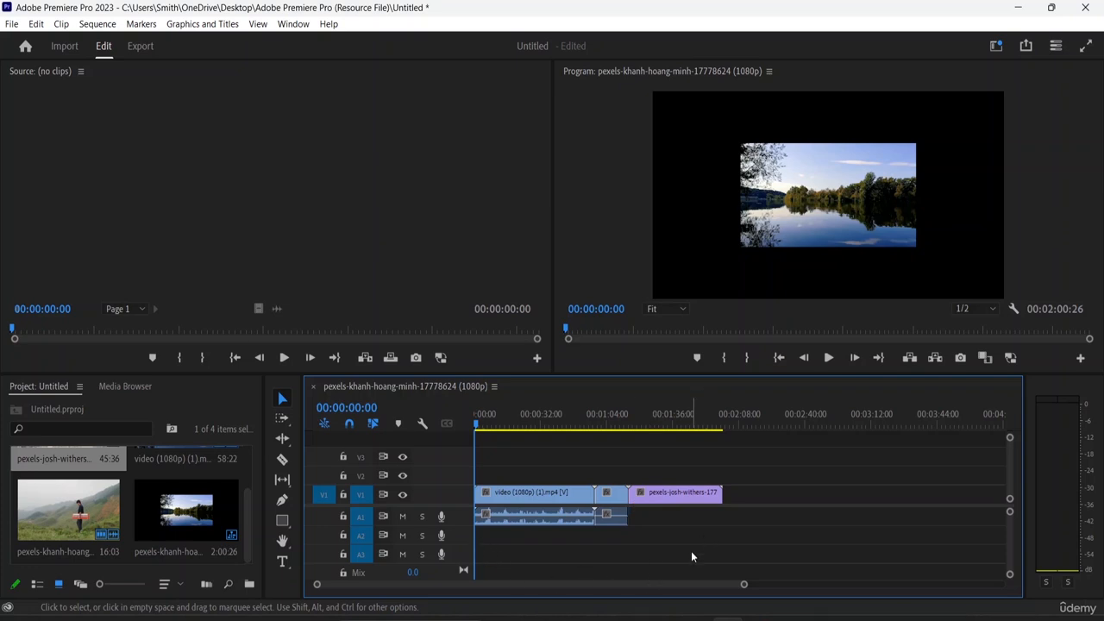
pyautogui.press('space')
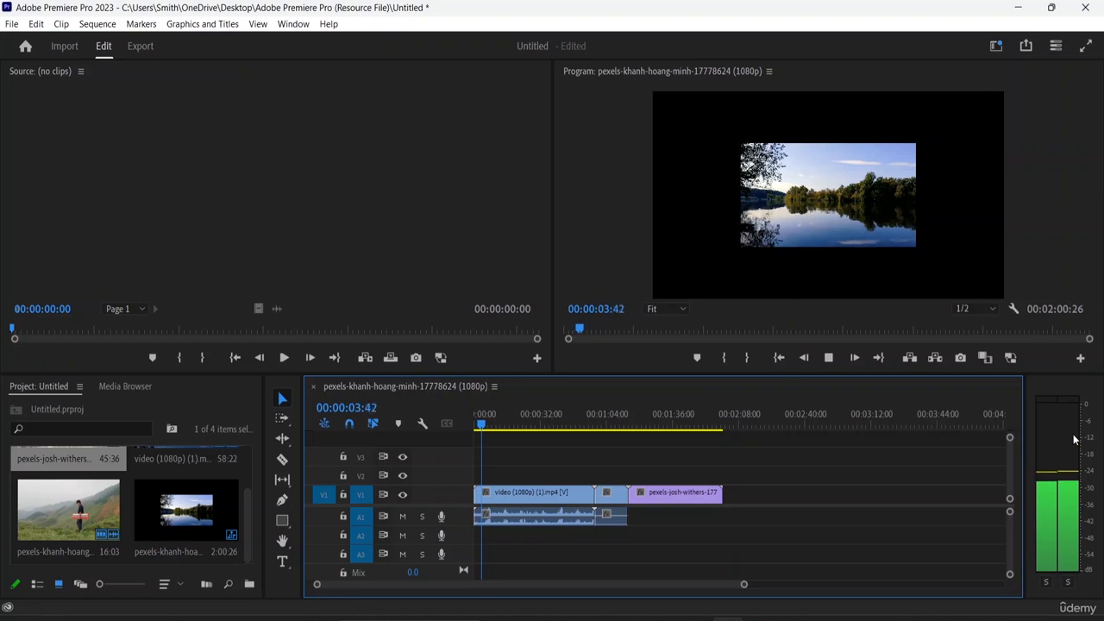
pyautogui.press('space')
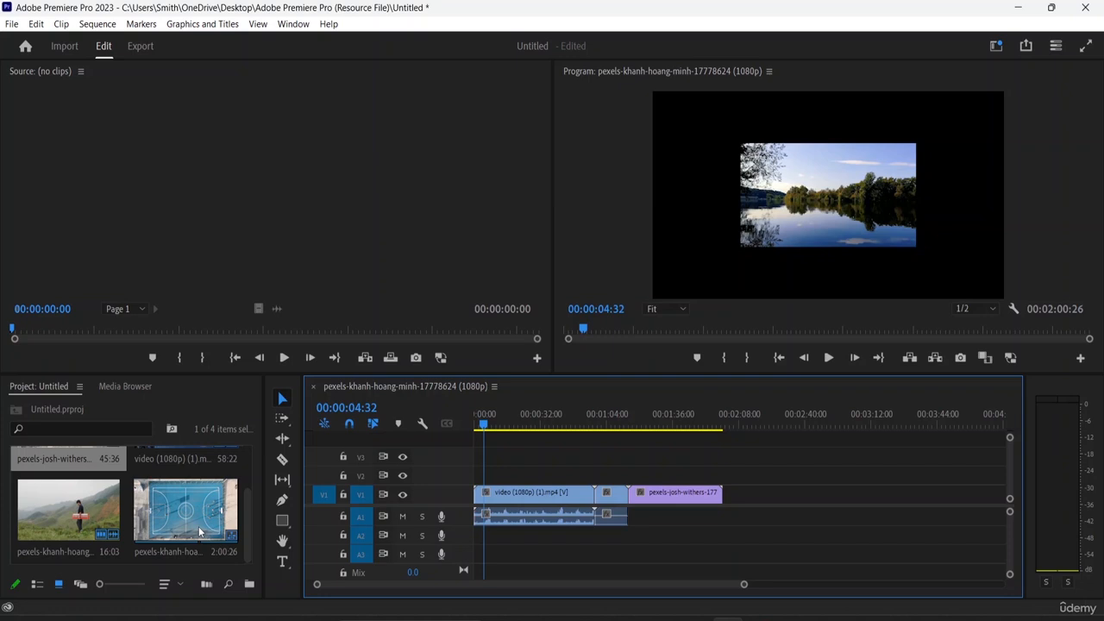
pyautogui.click(12, 23)
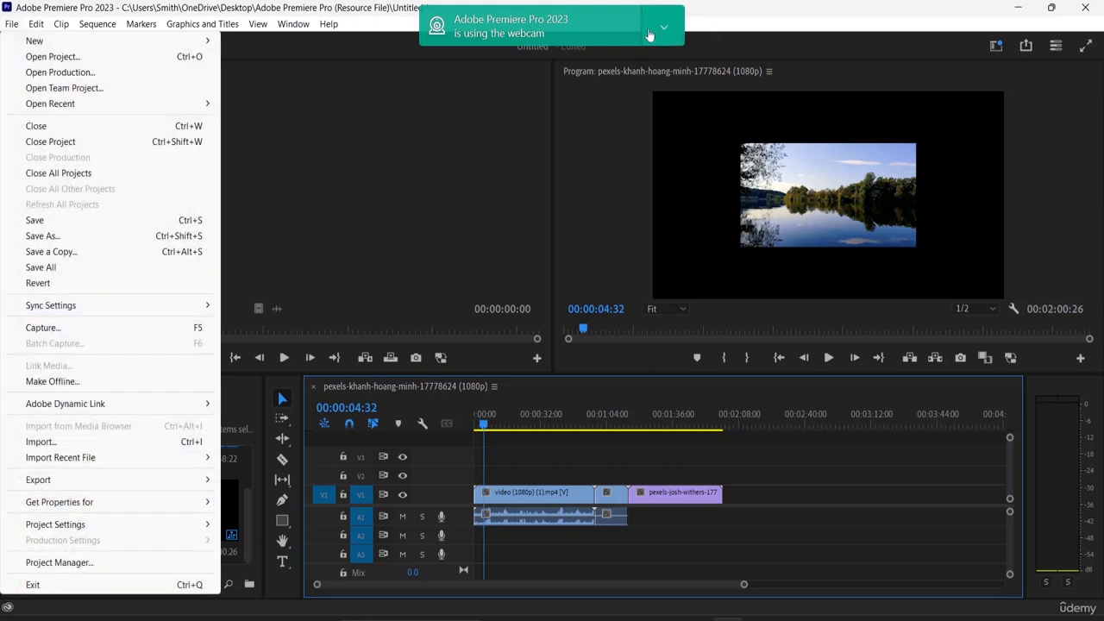
pyautogui.moveTo(78, 43)
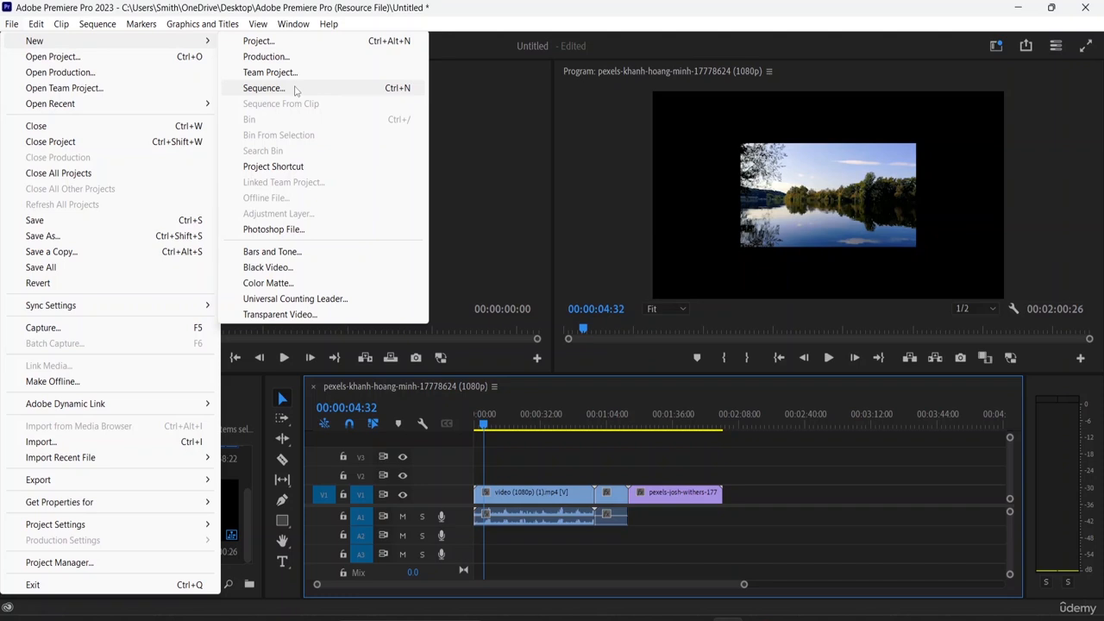
pyautogui.moveTo(138, 28)
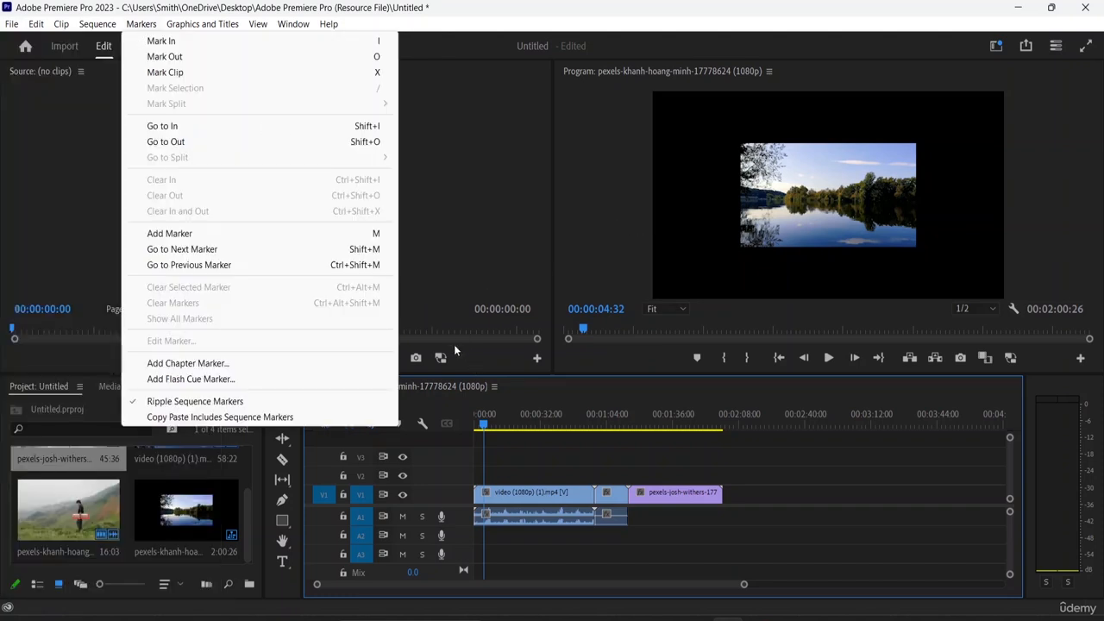
pyautogui.click(453, 345)
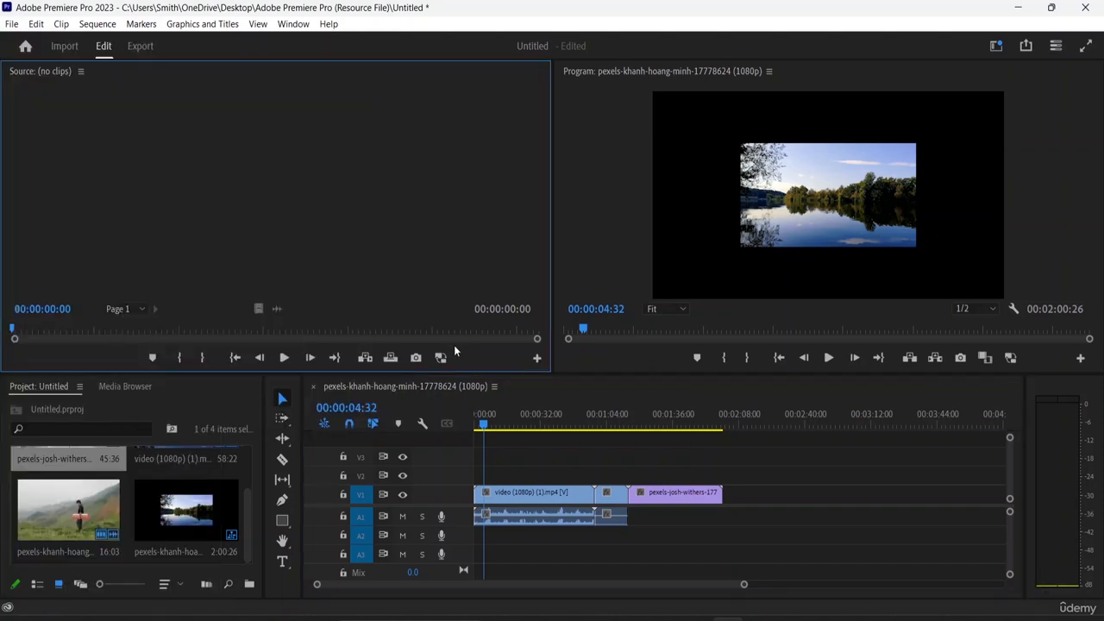
# Preview the sequence in the Program Monitor by playing it briefly, then stepping forward and backward frame by frame
pyautogui.click(828, 357)
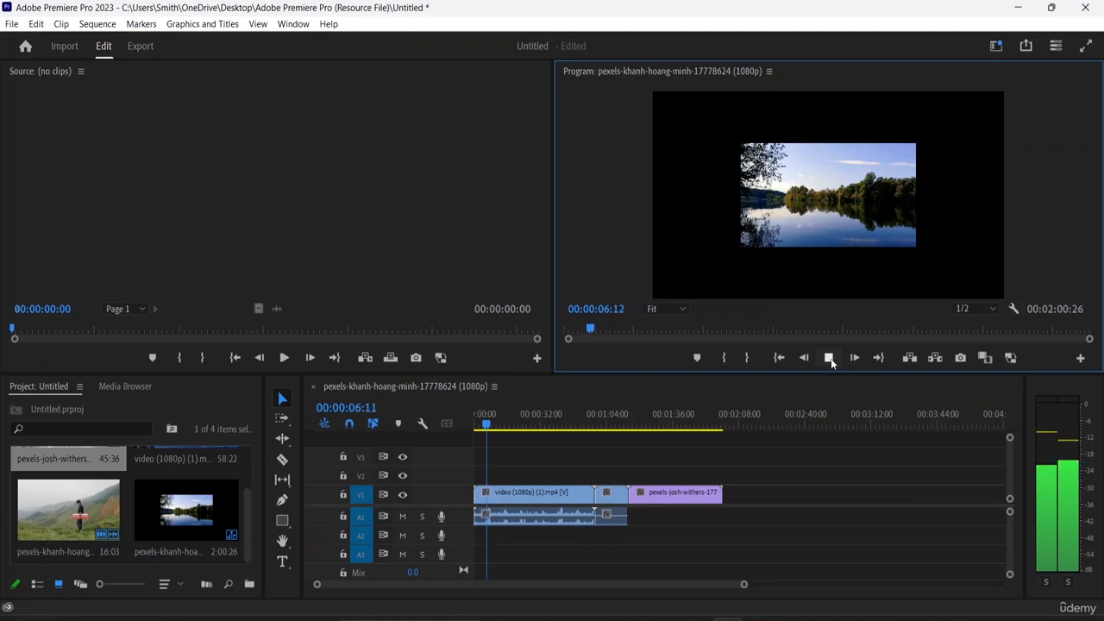
pyautogui.click(831, 359)
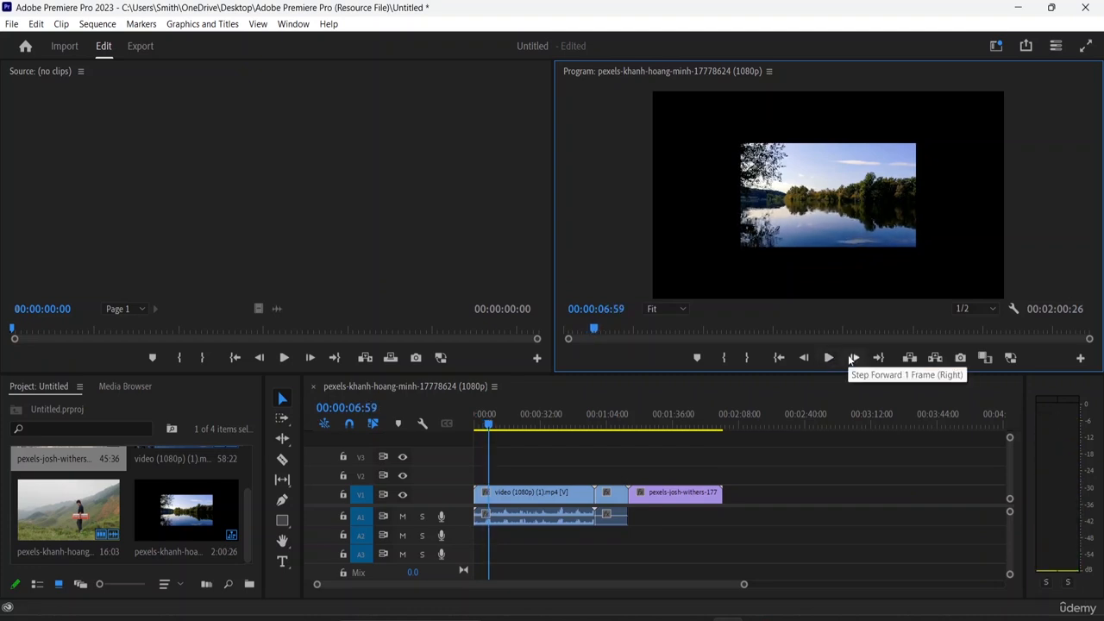
pyautogui.click(852, 359)
pyautogui.click(852, 359)
pyautogui.click(852, 358)
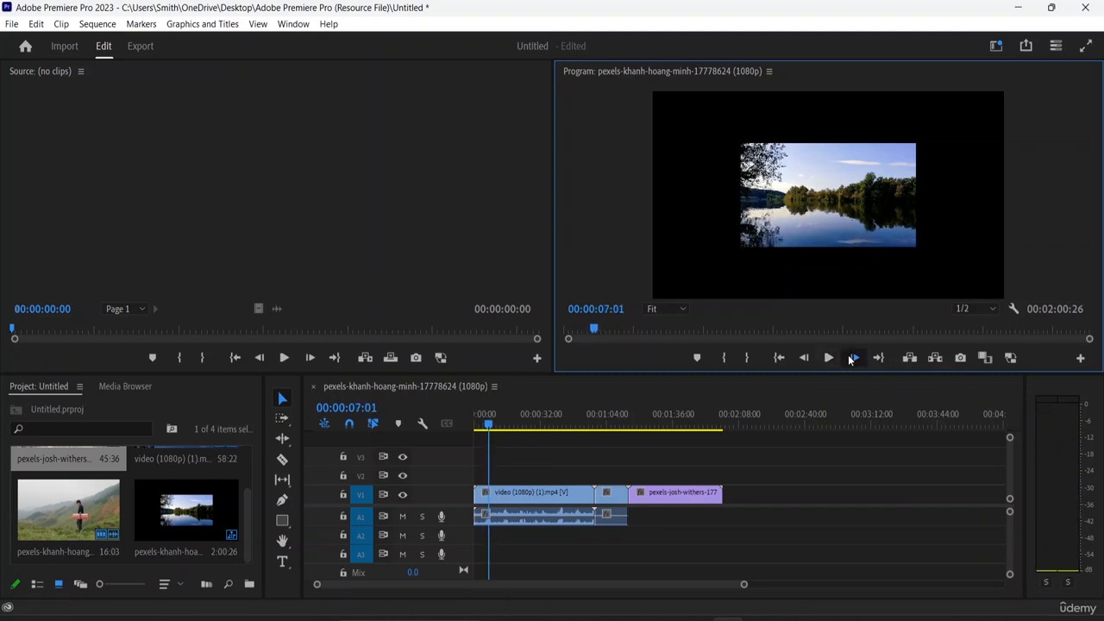
pyautogui.click(803, 365)
pyautogui.click(803, 365)
pyautogui.click(803, 365)
pyautogui.click(803, 365)
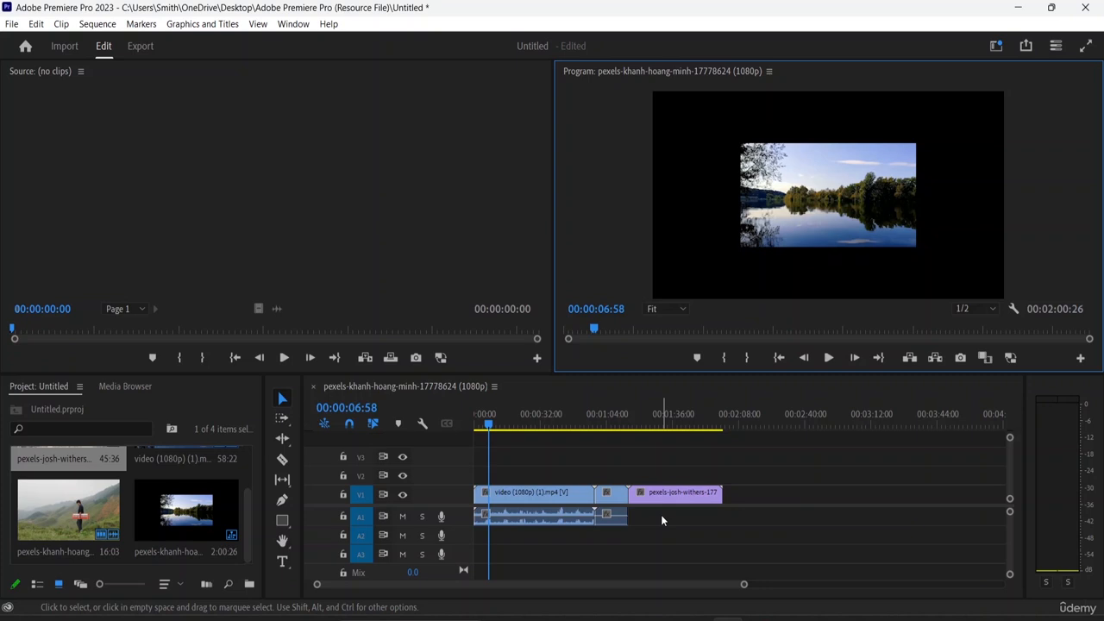
# Undo all clip placements and the creation of the sequence, back to an empty timeline
pyautogui.click(628, 392)
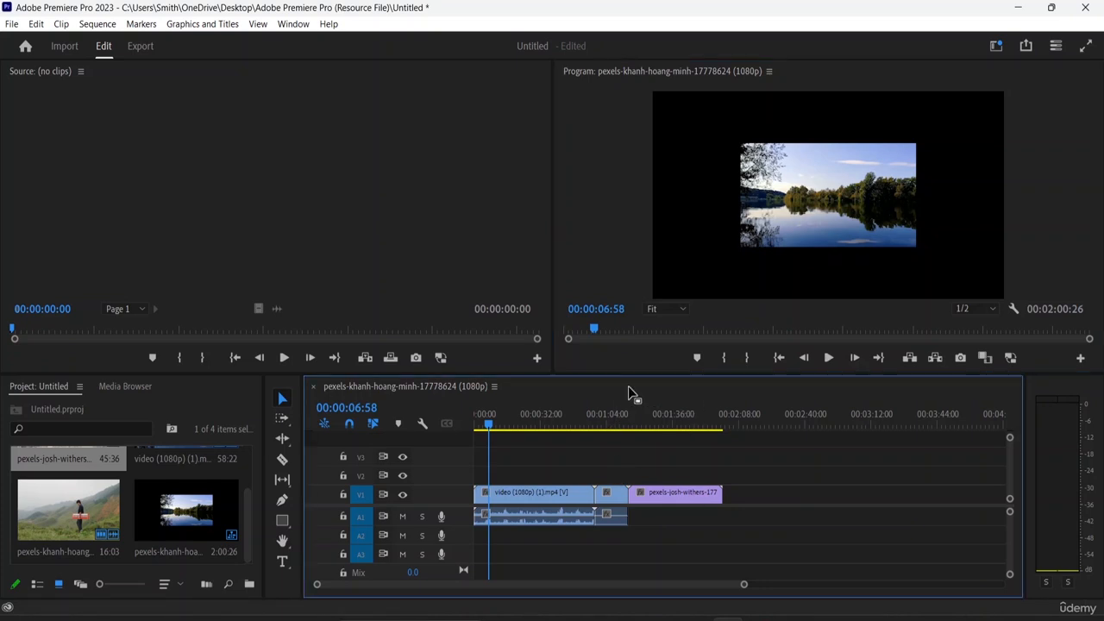
pyautogui.hotkey('ctrl', 'z')
pyautogui.hotkey('ctrl', 'z')
pyautogui.hotkey('ctrl', 'z')
pyautogui.hotkey('ctrl', 'z')
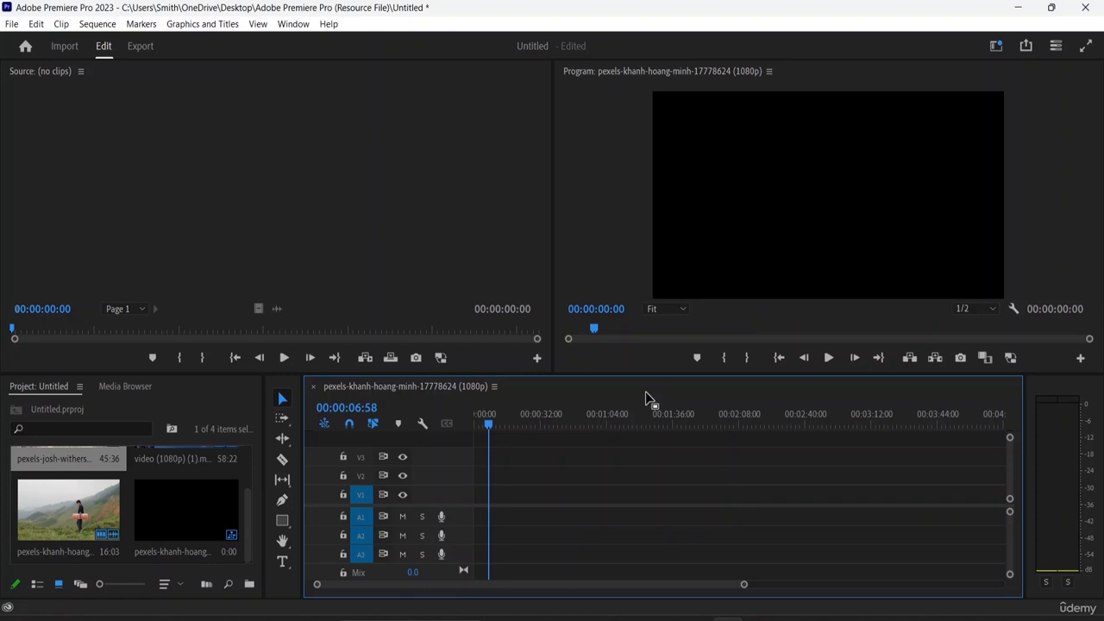
pyautogui.click(594, 257)
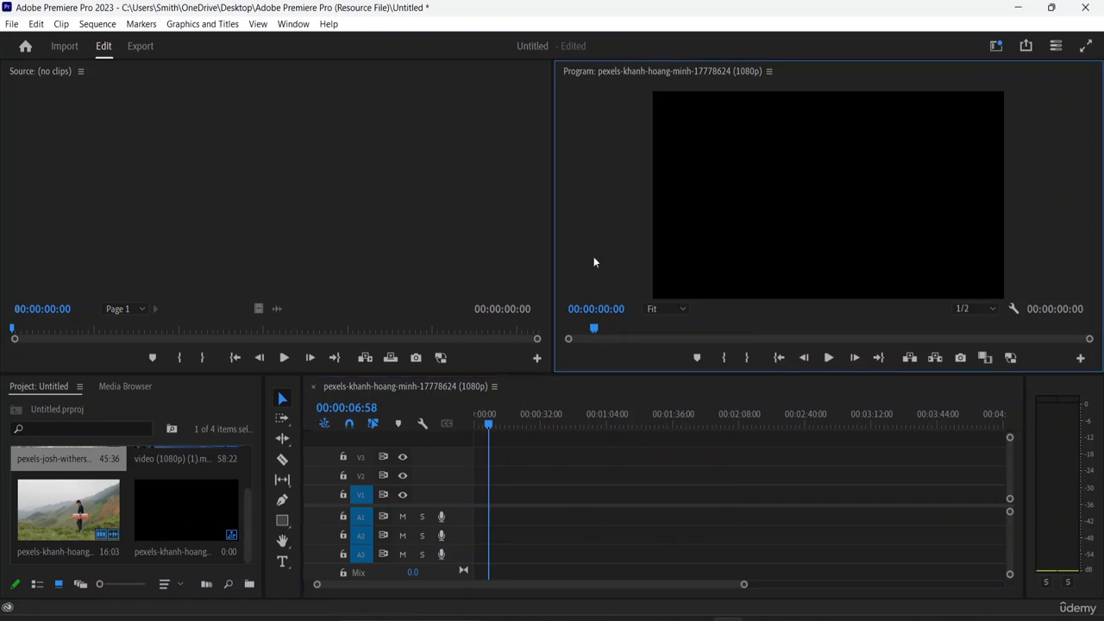
pyautogui.hotkey('ctrl', 'z')
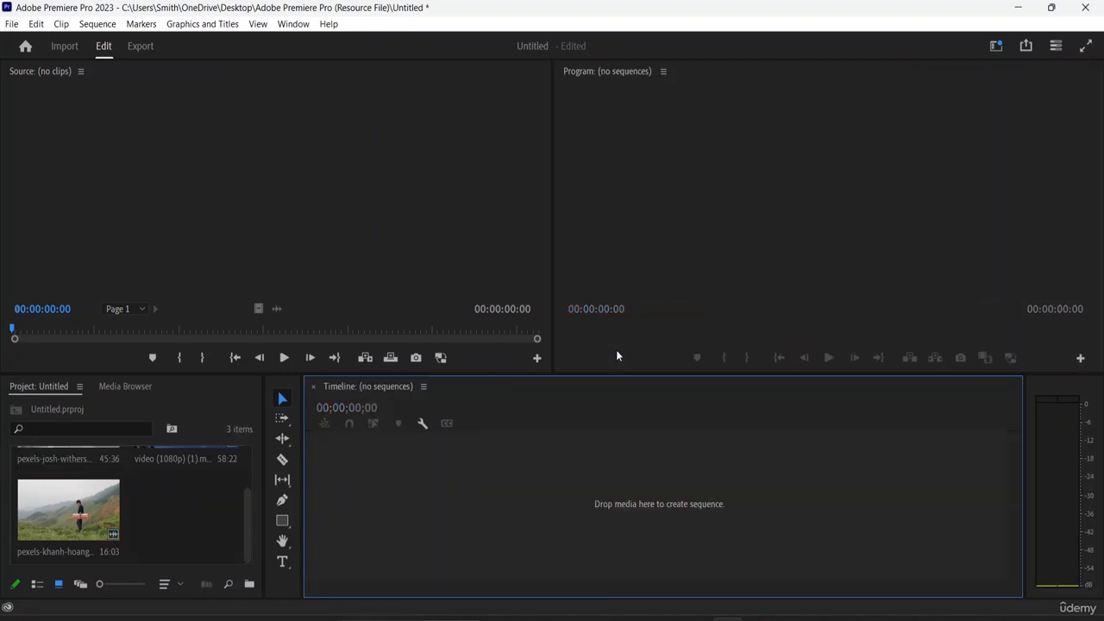
# Create a new sequence from only the clip of the man carrying a keyboard
pyautogui.click(73, 513)
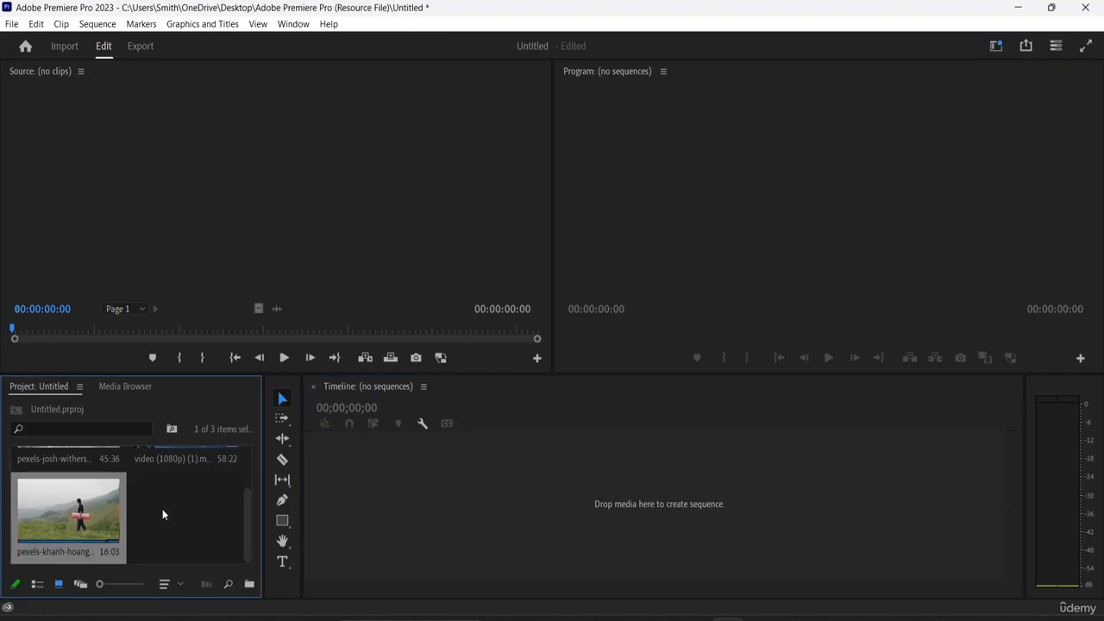
pyautogui.click(162, 512)
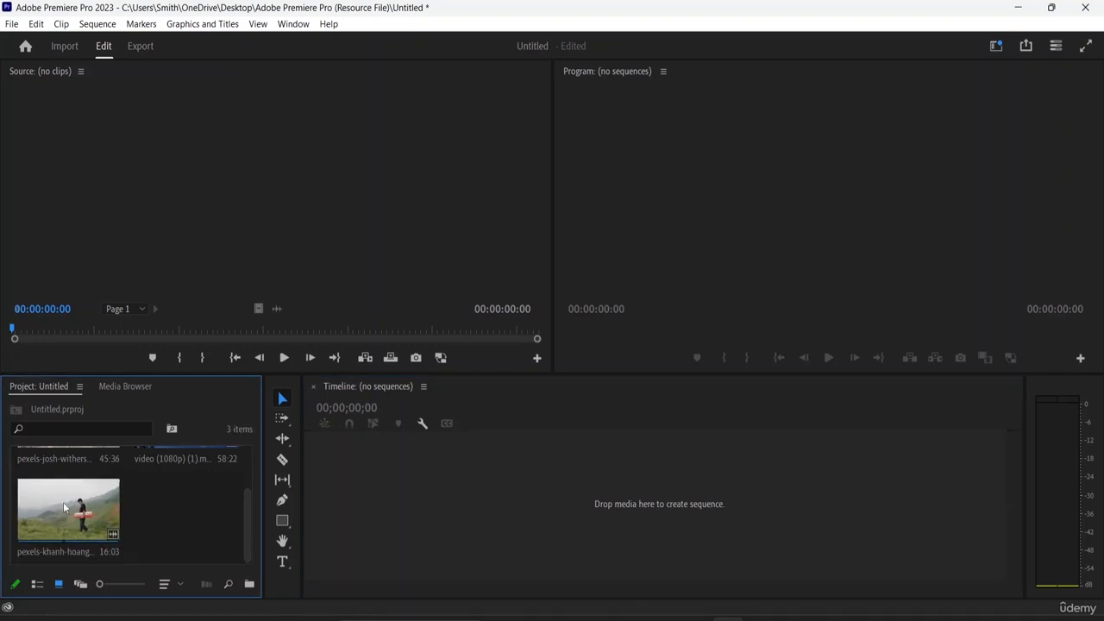
pyautogui.moveTo(63, 507); pyautogui.dragTo(382, 507)
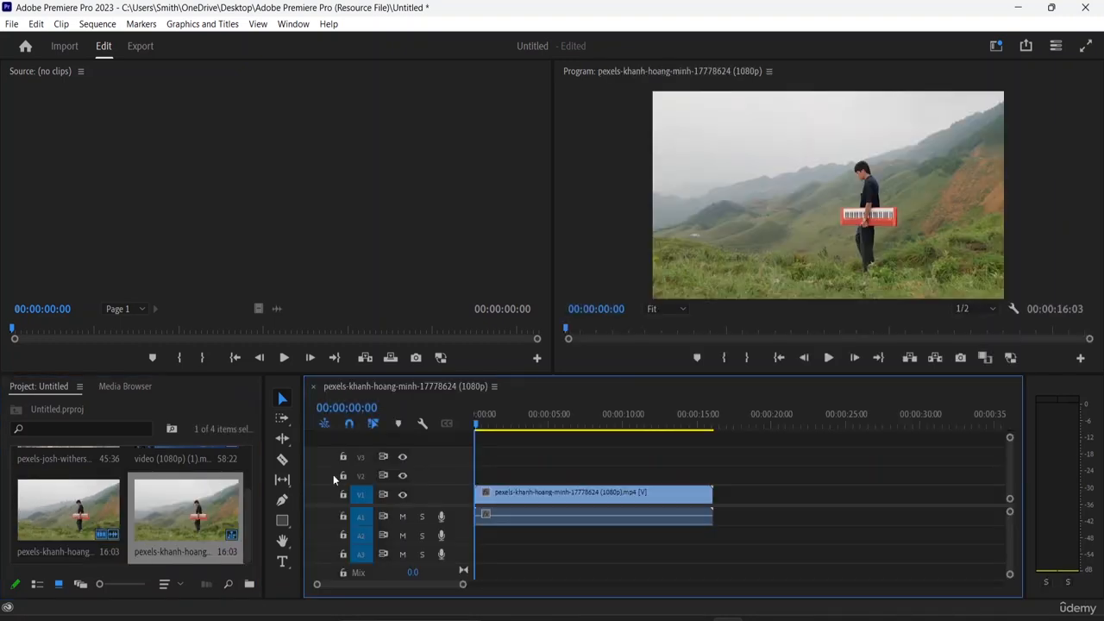
# Append the basketball court clip and then the lake clip end to end after the first clip on V1
pyautogui.scroll(2, 112, 498)
pyautogui.click(69, 487)
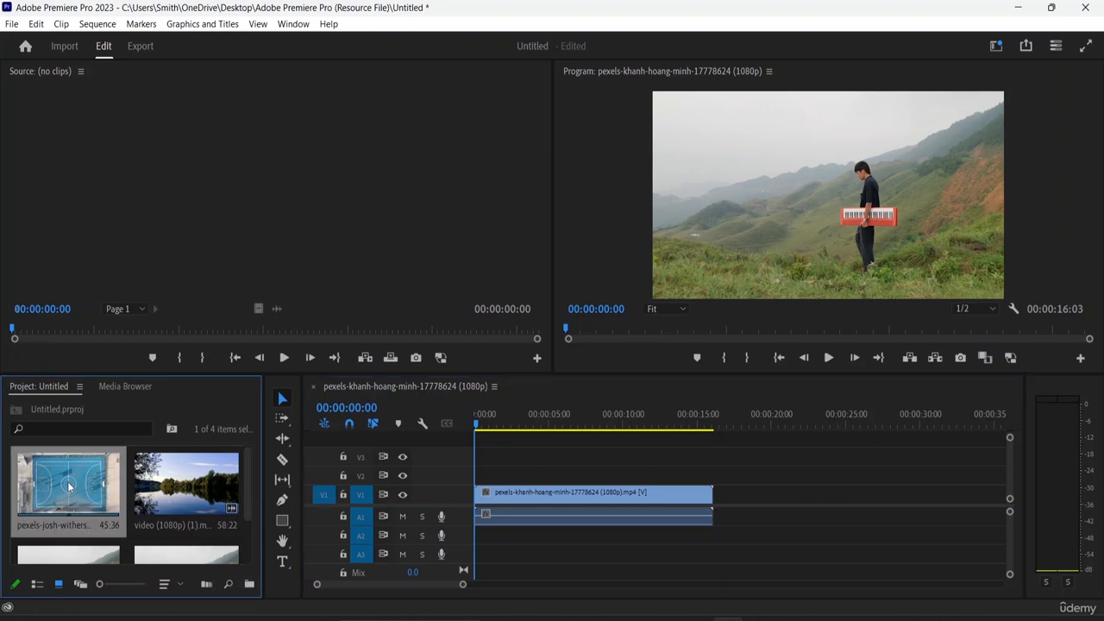
pyautogui.moveTo(69, 487); pyautogui.dragTo(721, 501)
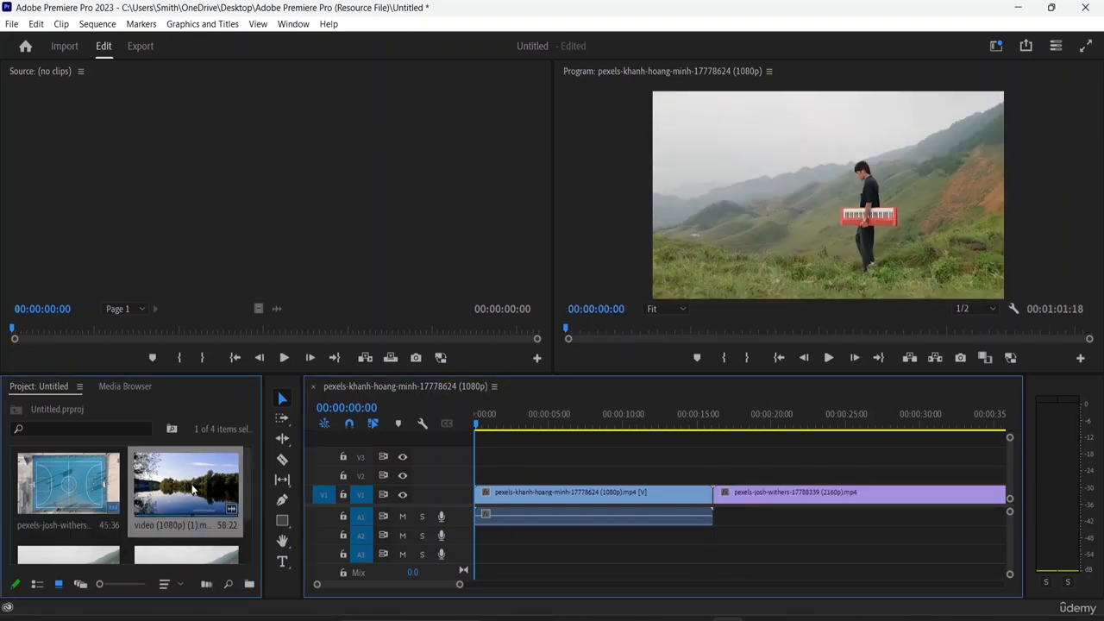
pyautogui.moveTo(194, 490); pyautogui.dragTo(771, 496)
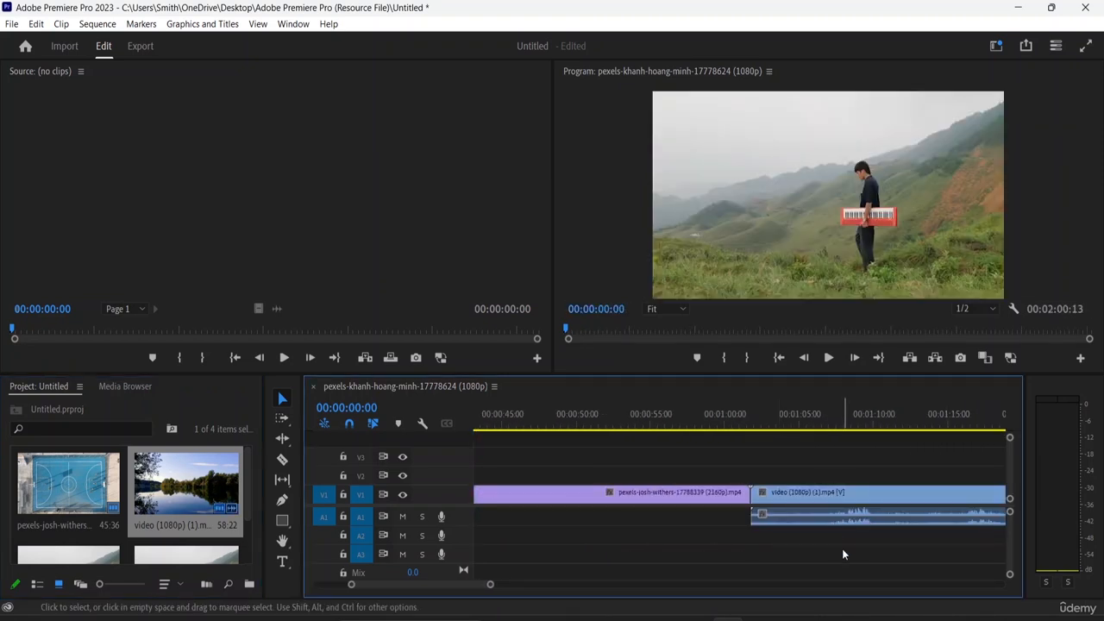
# Trim the basketball court clip's end back to about 44 seconds on the timeline and move the lake clip left to close the gap
pyautogui.hotkey('ctrl', '-')
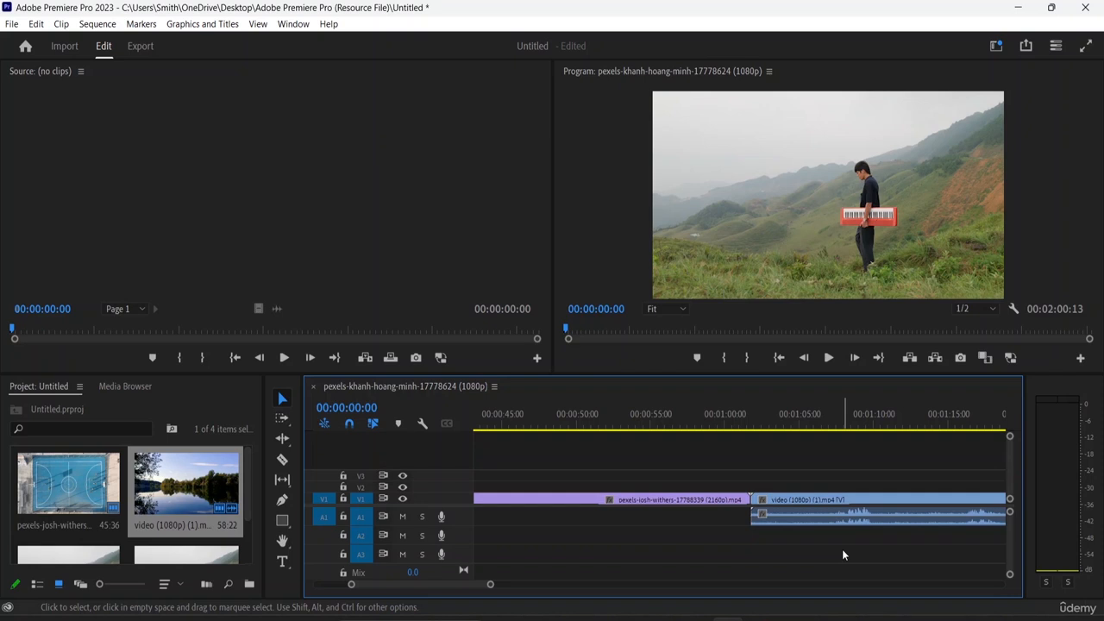
pyautogui.press('-')
pyautogui.press('-')
pyautogui.press('-')
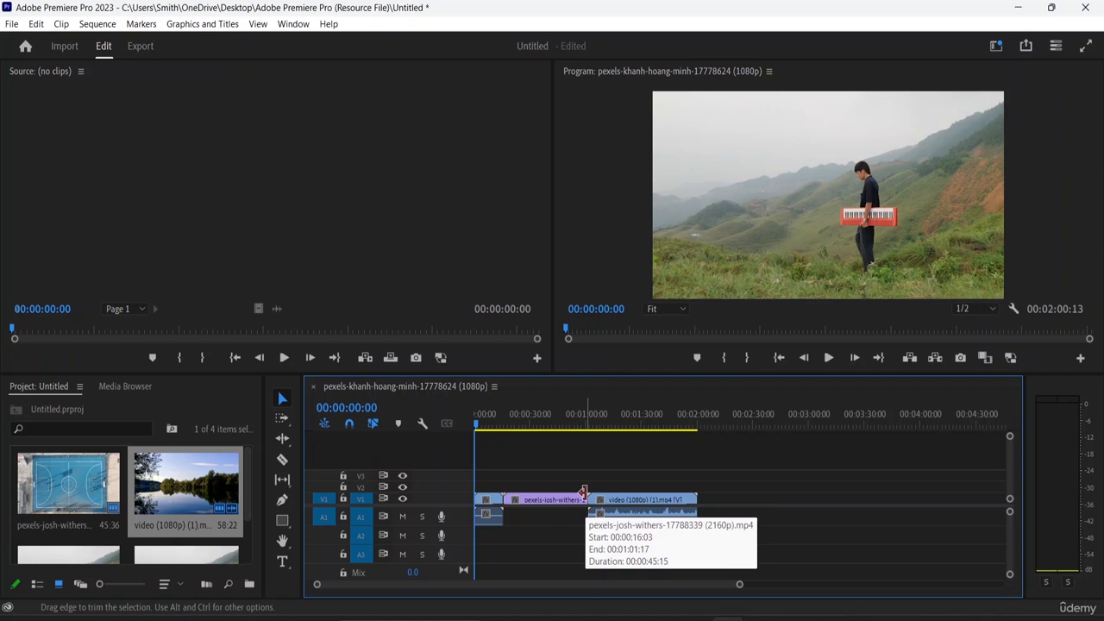
pyautogui.moveTo(583, 492); pyautogui.dragTo(554, 498)
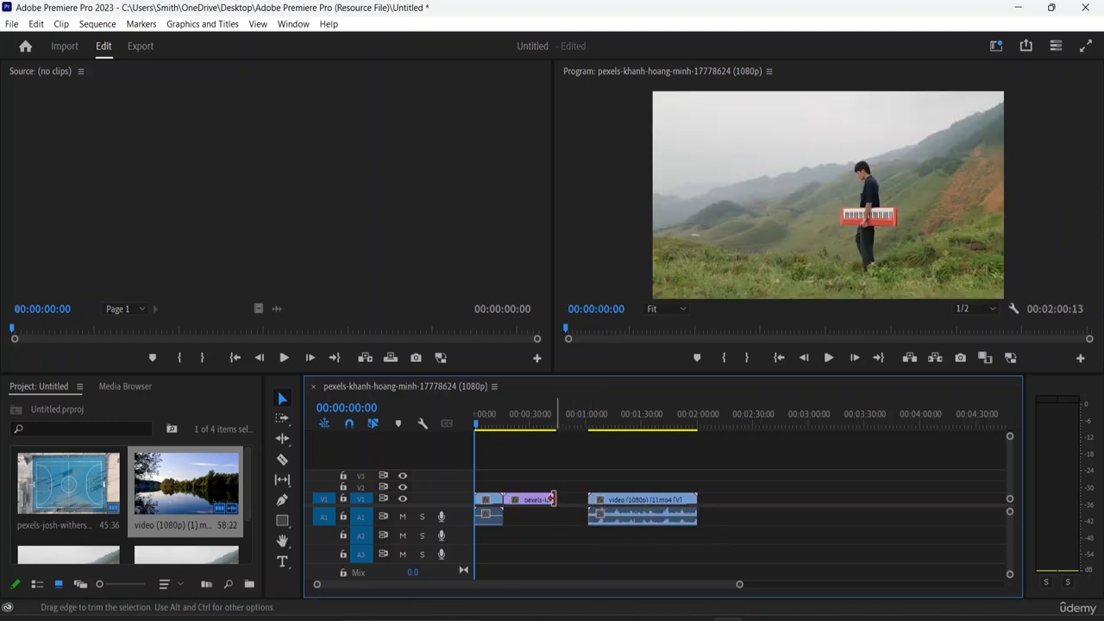
pyautogui.click(618, 502)
pyautogui.moveTo(618, 503); pyautogui.dragTo(594, 506)
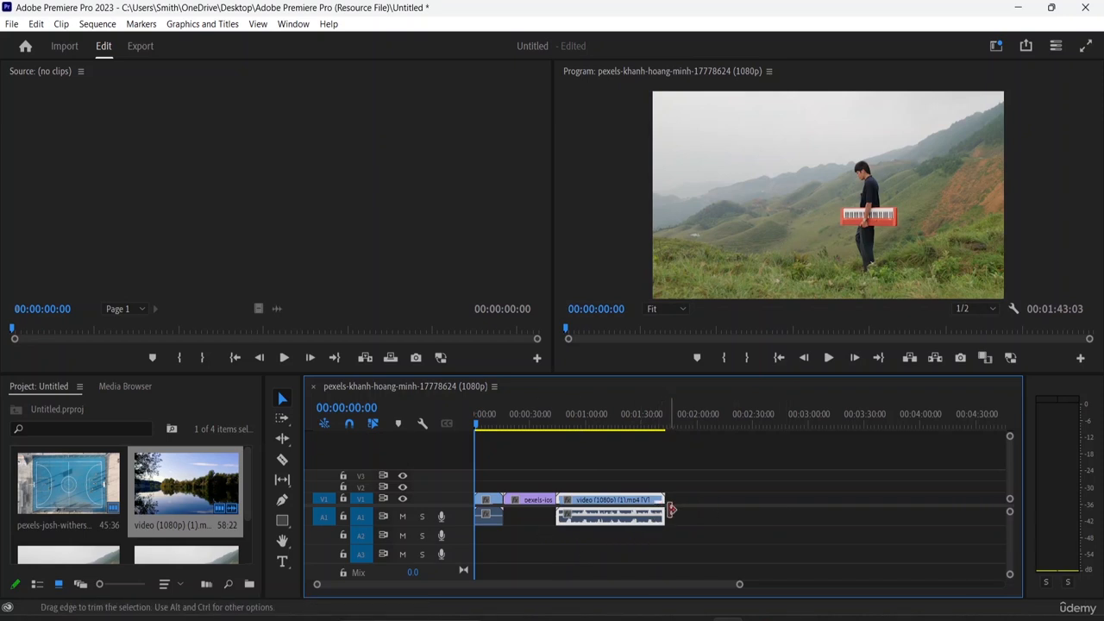
# Trim the lake clip's end to about 1:03 on the timeline and shorten the first clip, closing the gap it leaves
pyautogui.moveTo(661, 509); pyautogui.dragTo(635, 508)
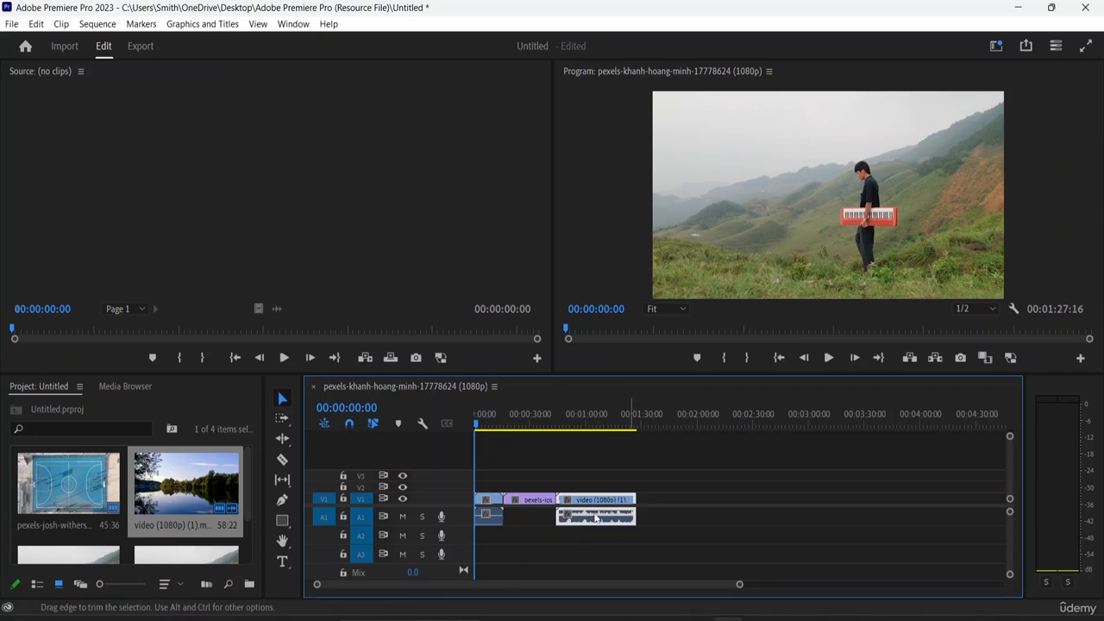
pyautogui.moveTo(633, 509); pyautogui.dragTo(587, 521)
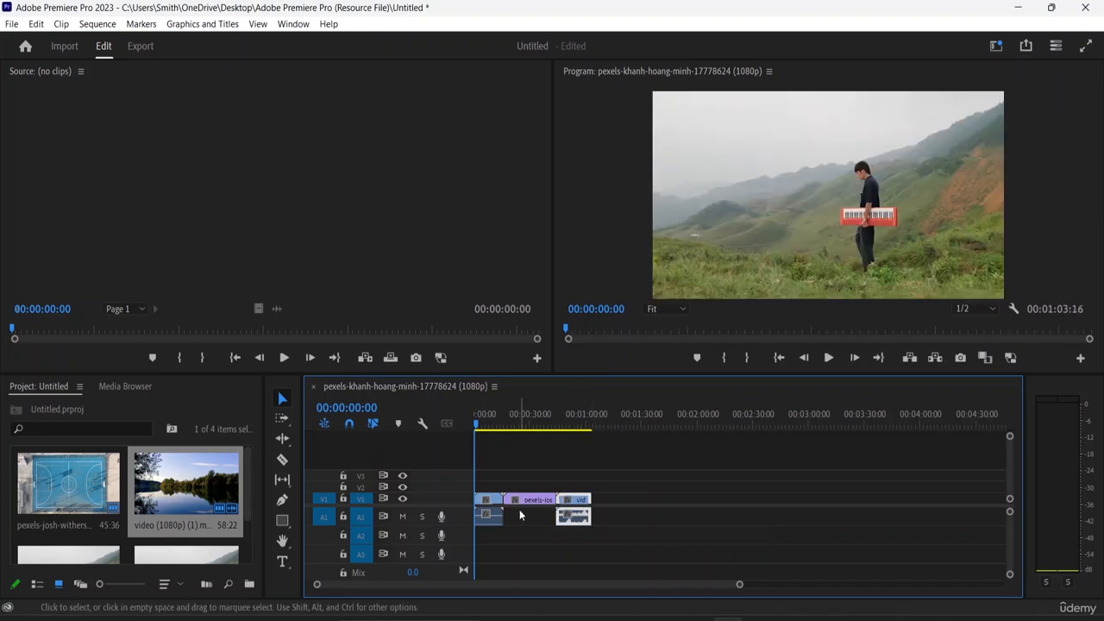
pyautogui.moveTo(500, 515); pyautogui.dragTo(570, 507)
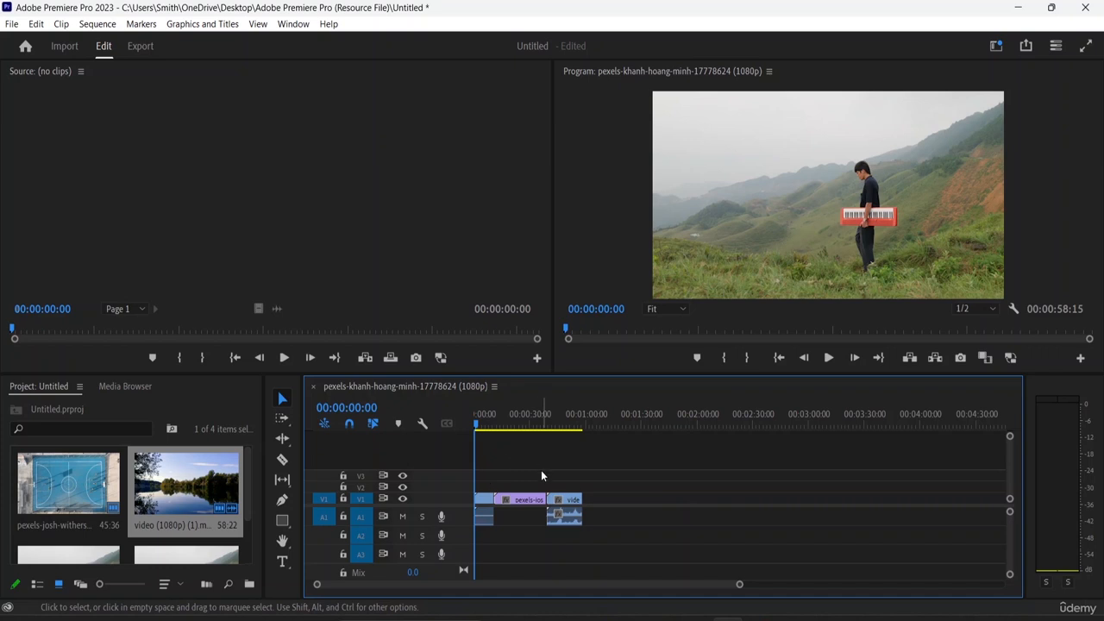
# Play the sequence from the start and scrub the playhead through the basketball court clip
pyautogui.press('space')
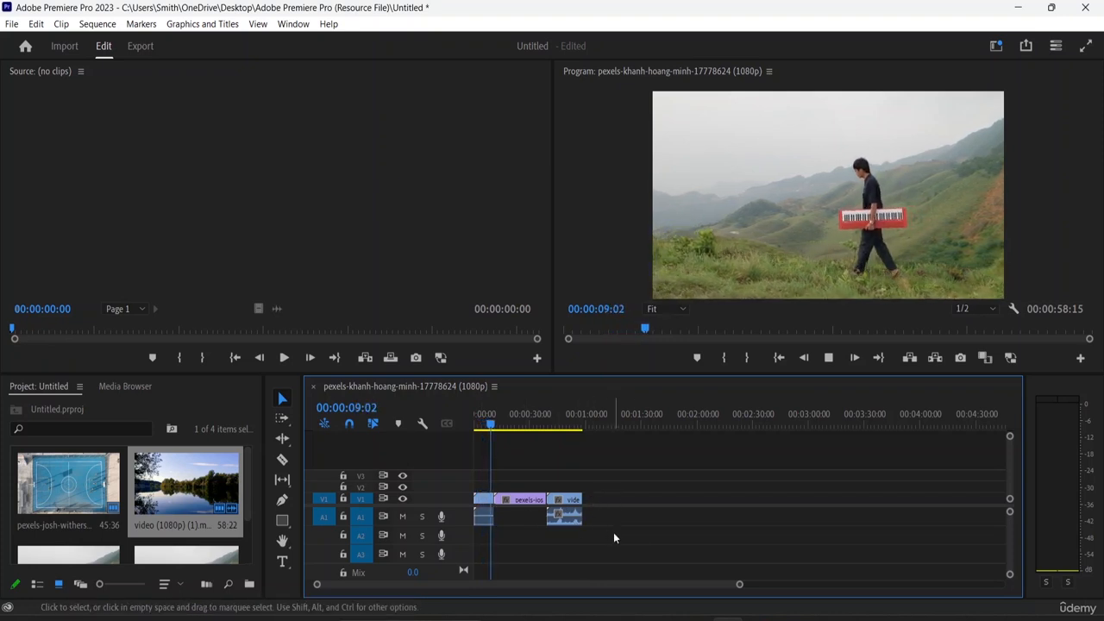
pyautogui.moveTo(507, 431); pyautogui.dragTo(545, 443)
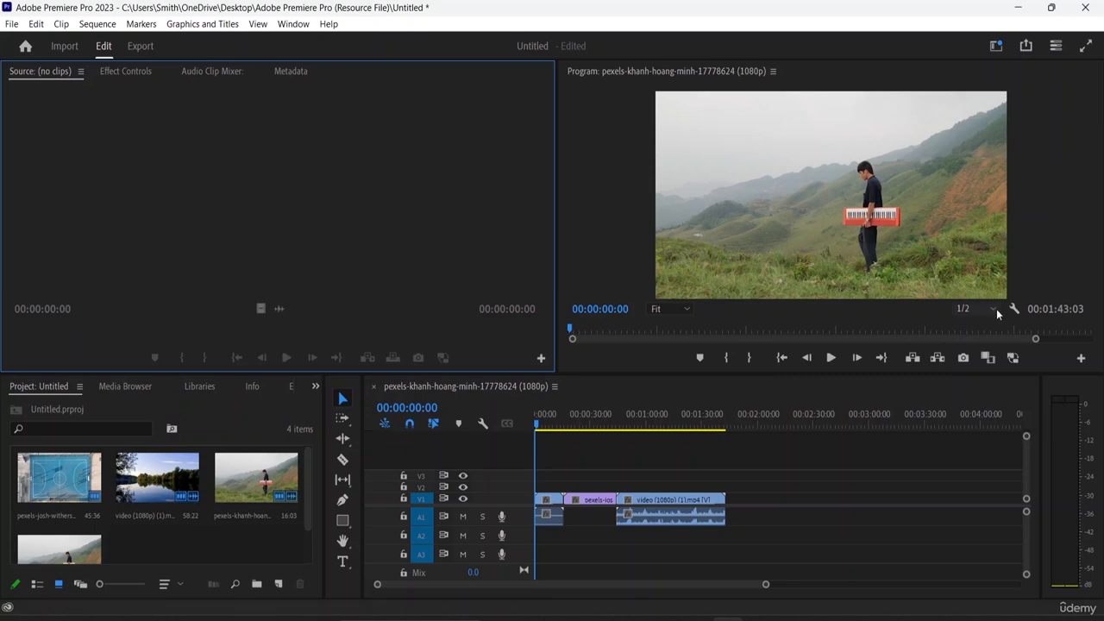
# Set the Program monitor's playback resolution to 1/4
pyautogui.click(624, 133)
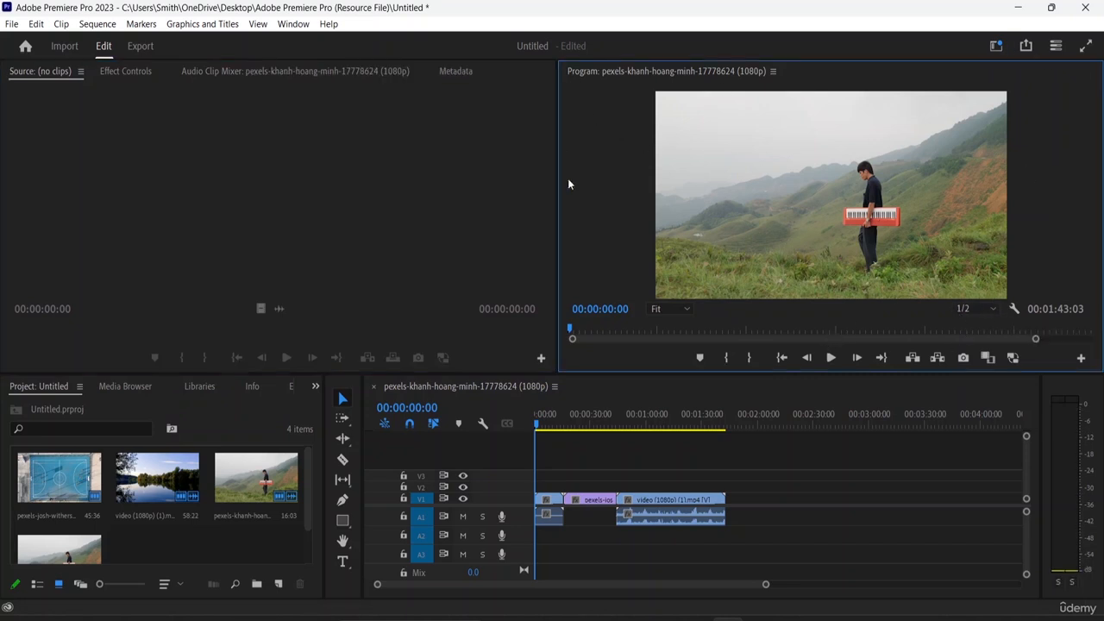
pyautogui.click(991, 311)
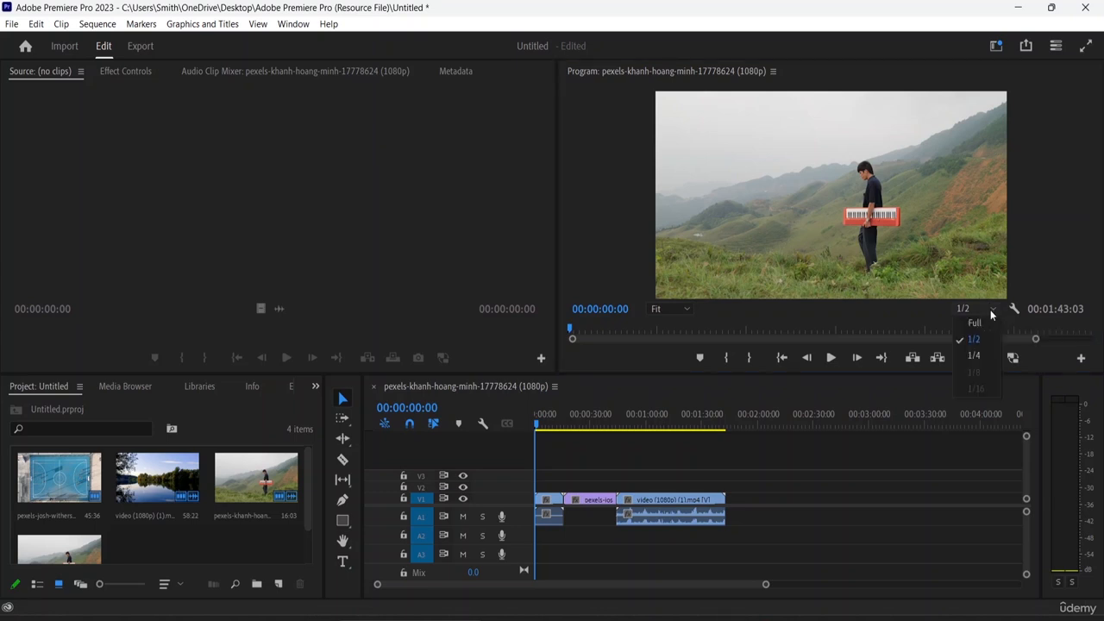
pyautogui.click(972, 362)
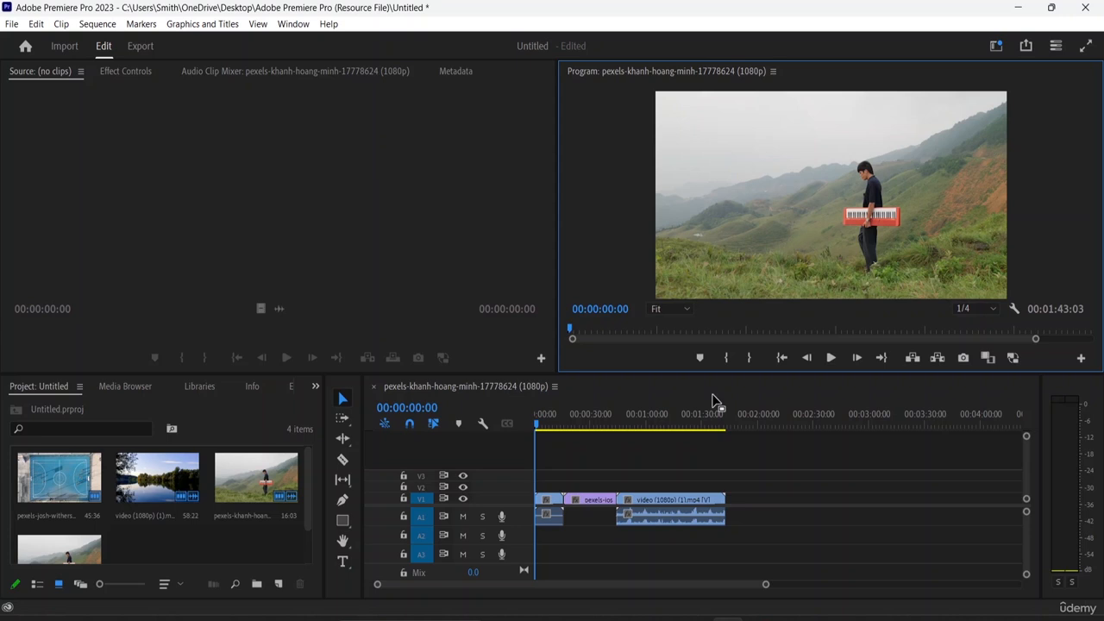
pyautogui.click(992, 309)
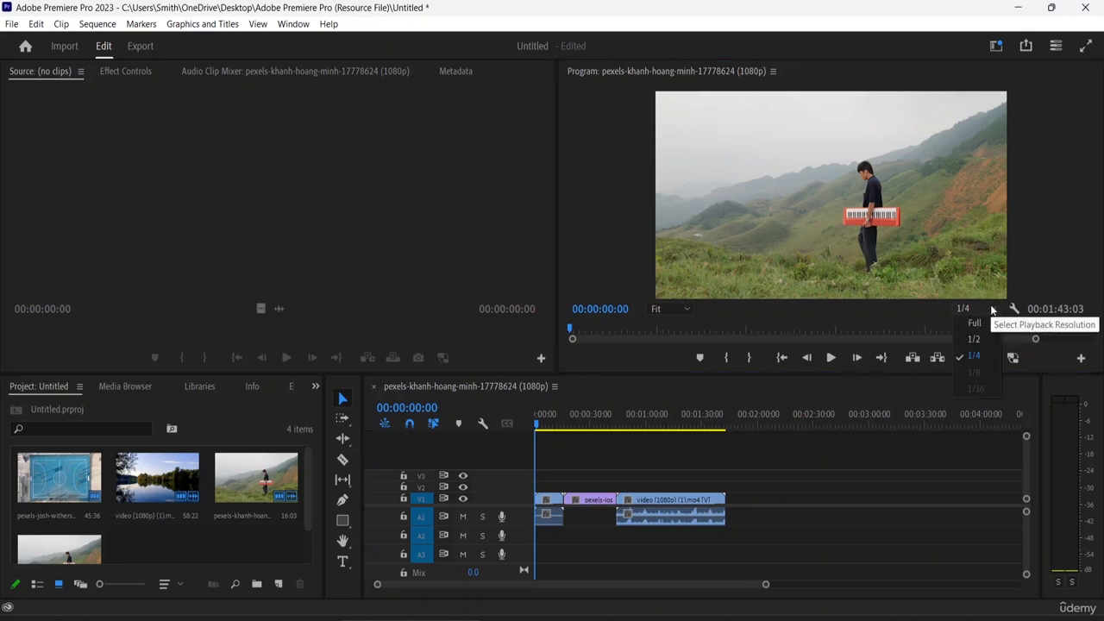
pyautogui.click(975, 355)
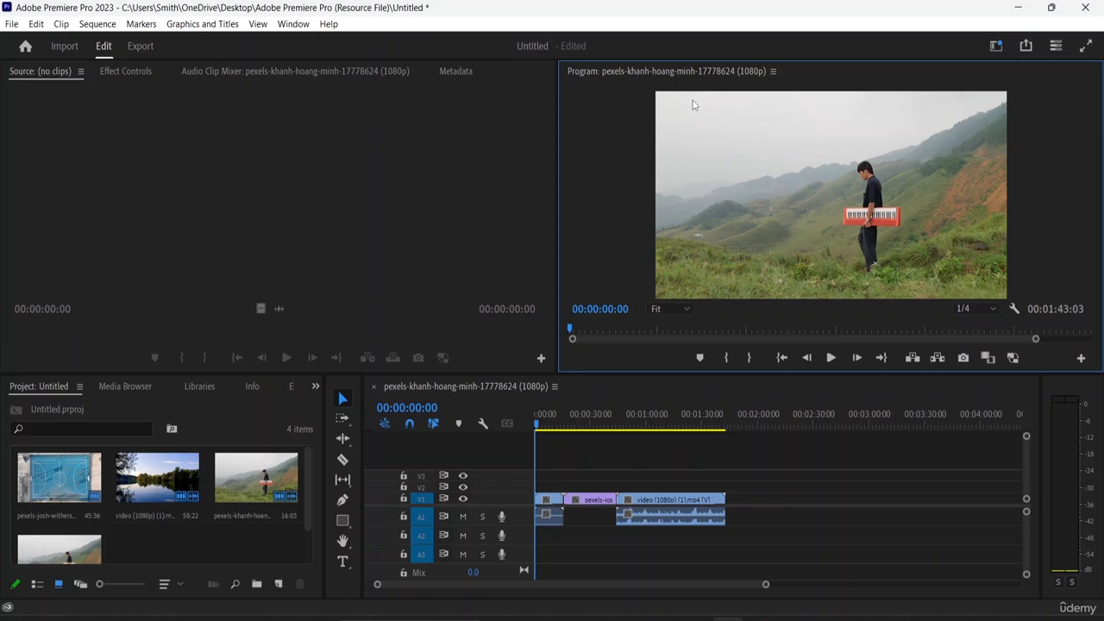
pyautogui.click(992, 308)
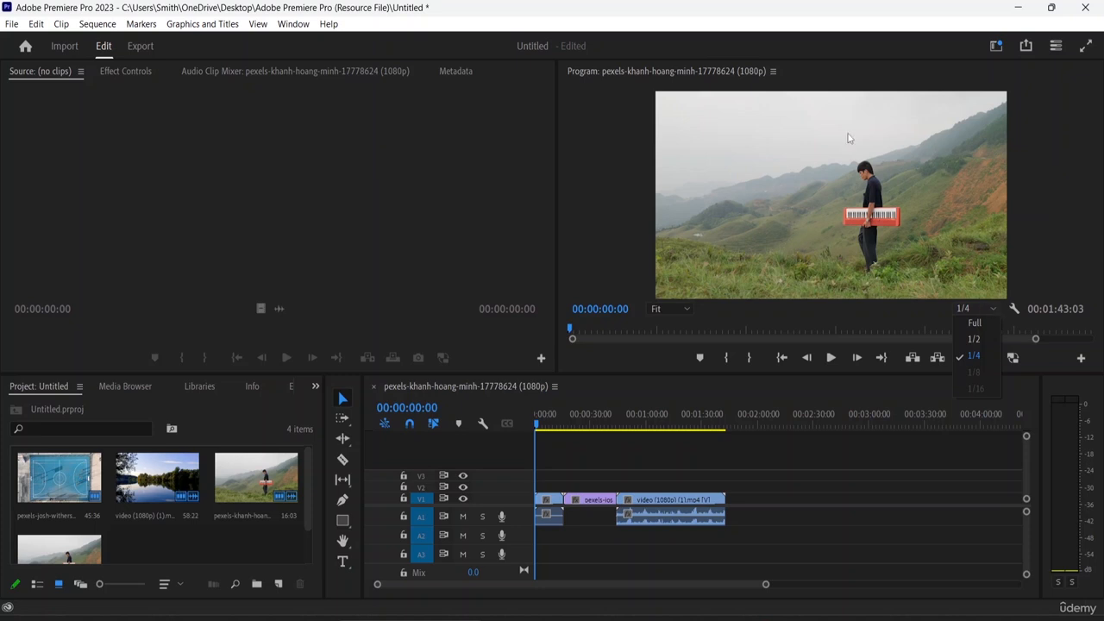
pyautogui.click(967, 353)
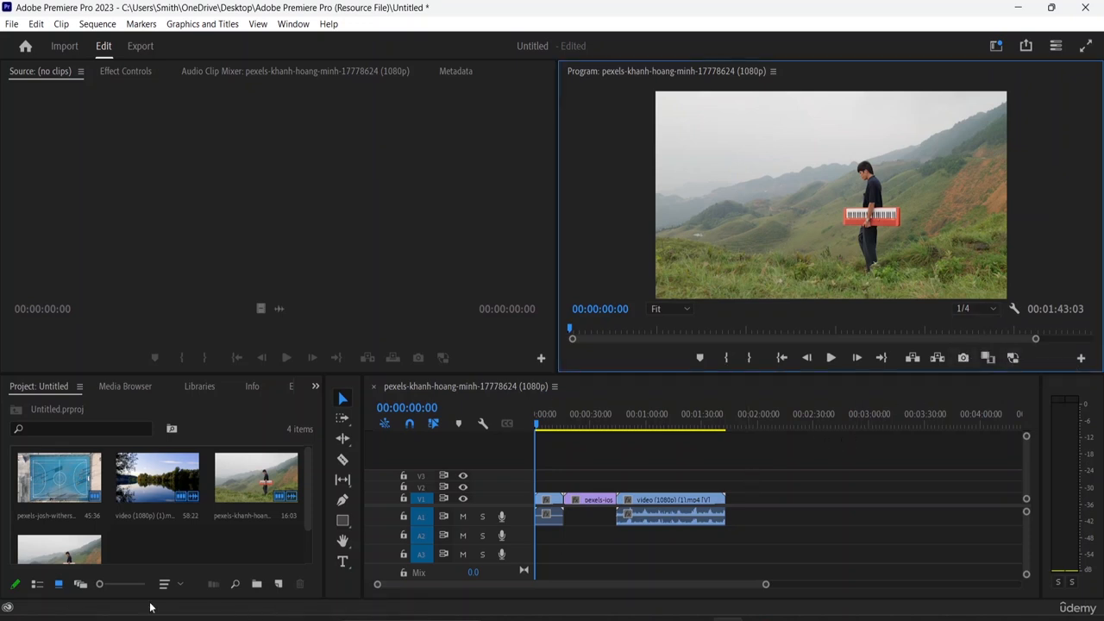
# Look at the project items in list view and in freeform view
pyautogui.click(37, 584)
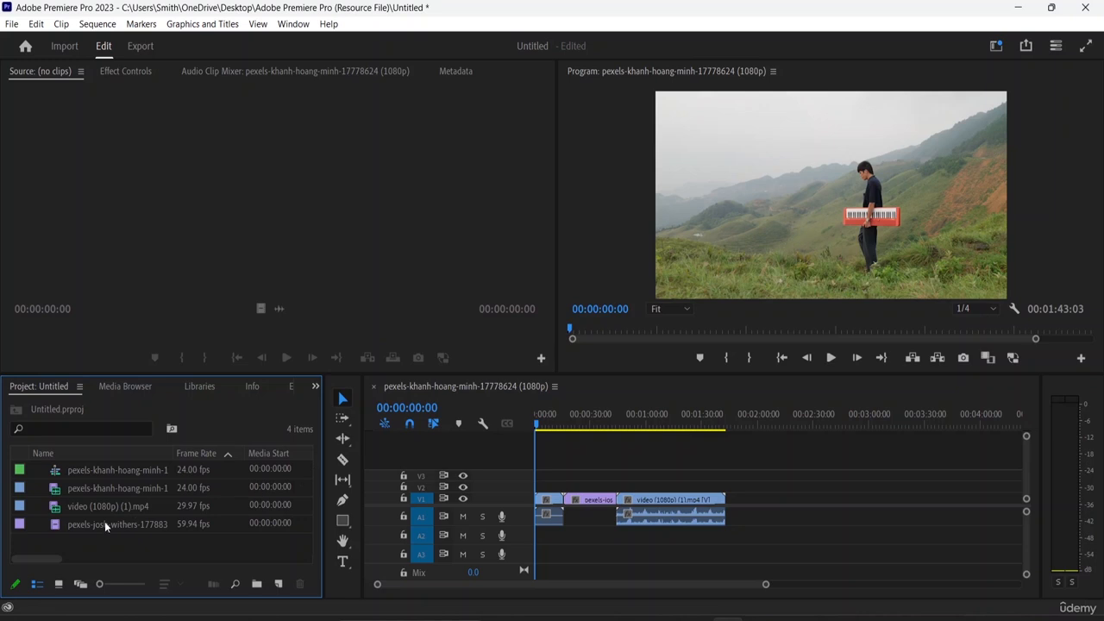
pyautogui.click(80, 585)
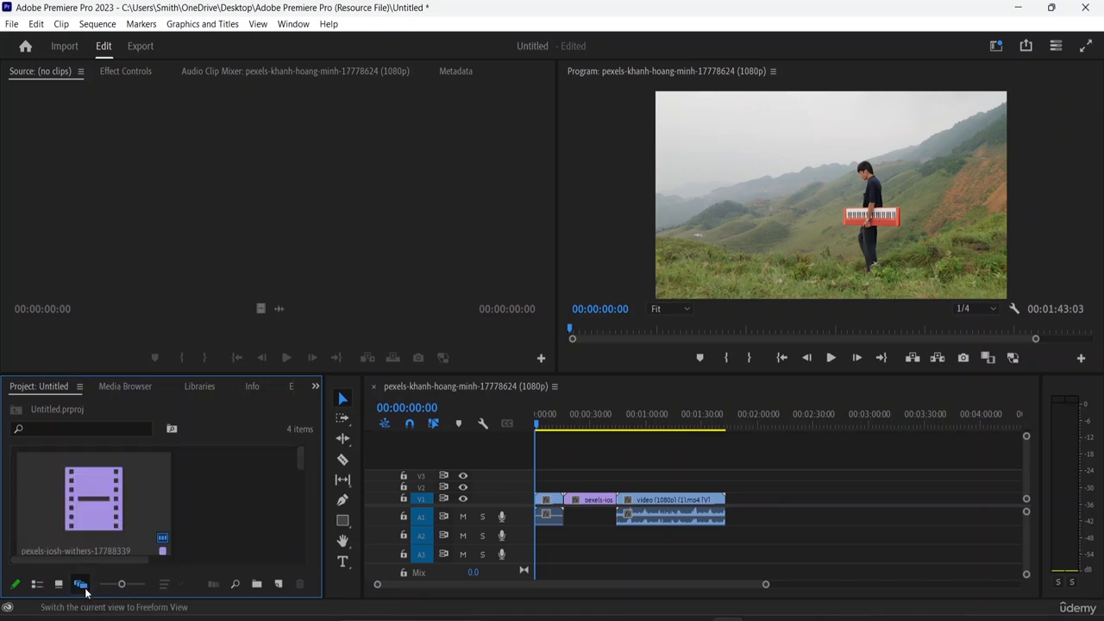
pyautogui.scroll(-3, 183, 495)
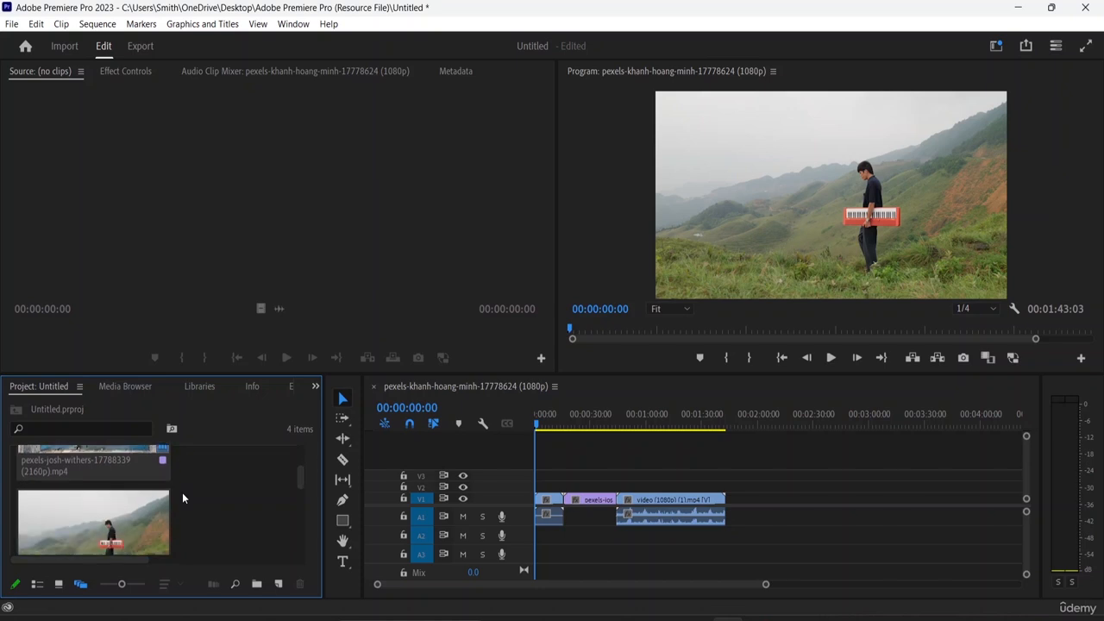
pyautogui.scroll(-5, 183, 487)
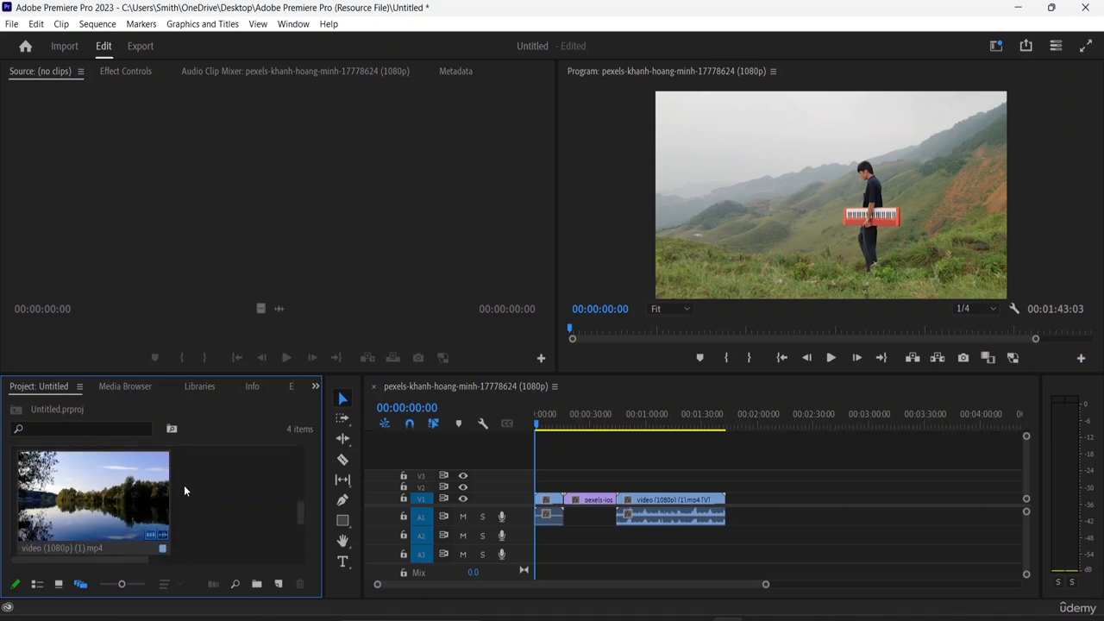
pyautogui.scroll(-3, 193, 472)
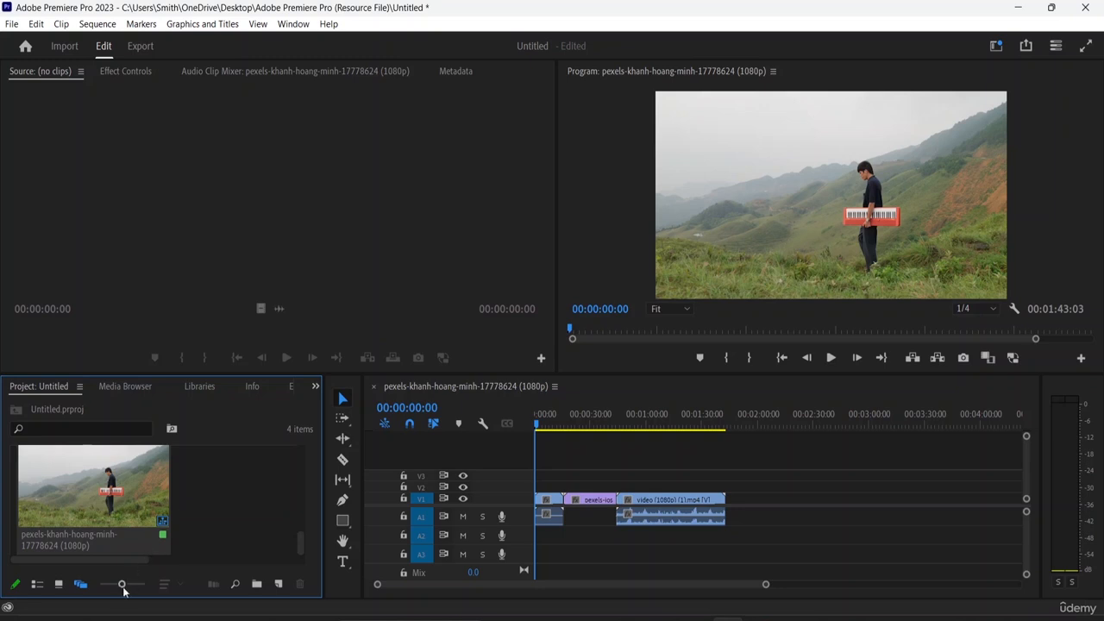
# Show the project items in icon view with larger thumbnails, sorted by User Order
pyautogui.click(58, 585)
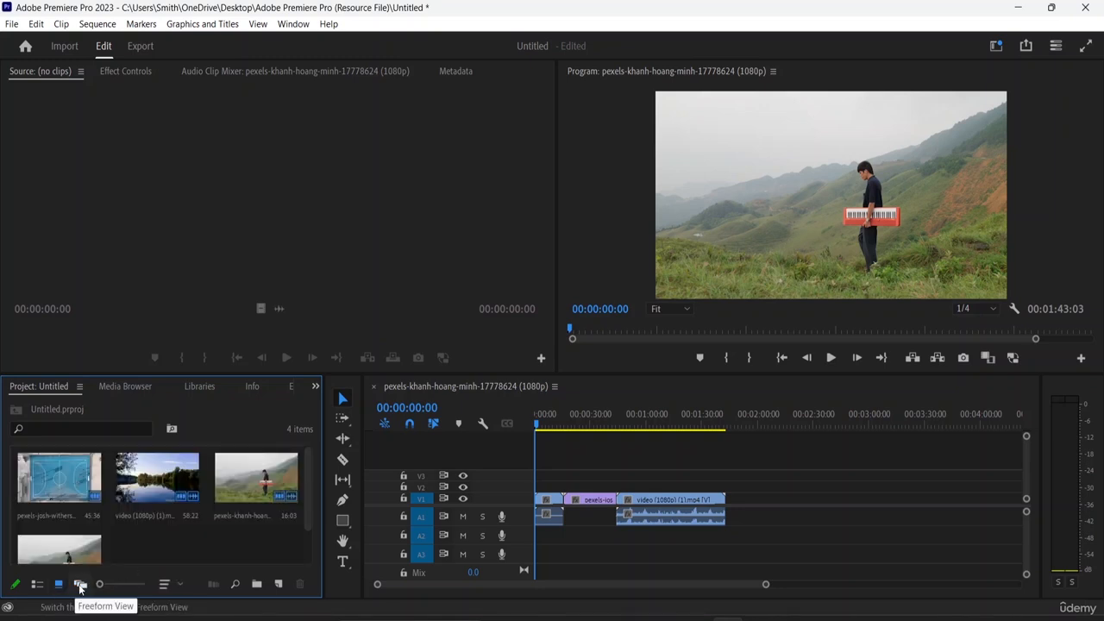
pyautogui.moveTo(99, 584)
pyautogui.mouseDown()
pyautogui.moveTo(132, 589)
pyautogui.moveTo(113, 585)
pyautogui.mouseUp()
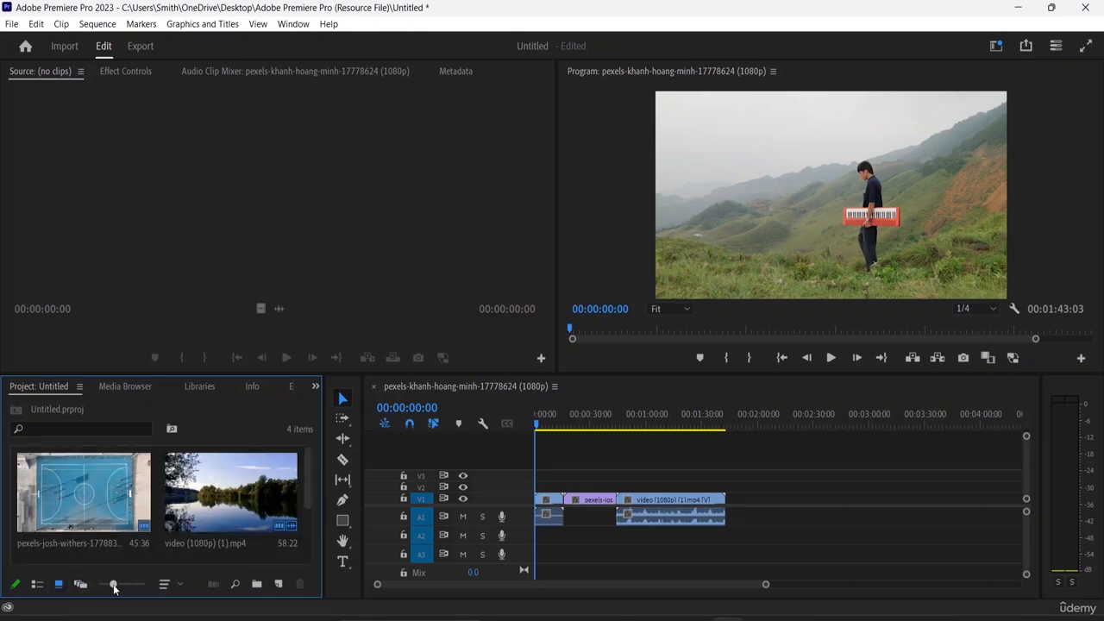
pyautogui.click(177, 586)
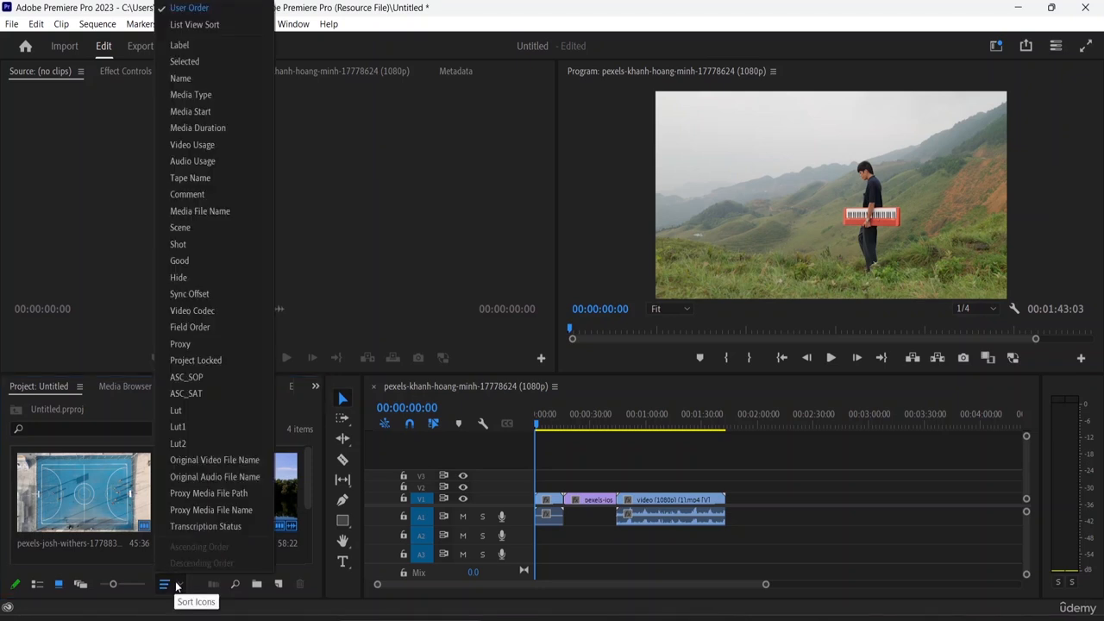
pyautogui.click(229, 10)
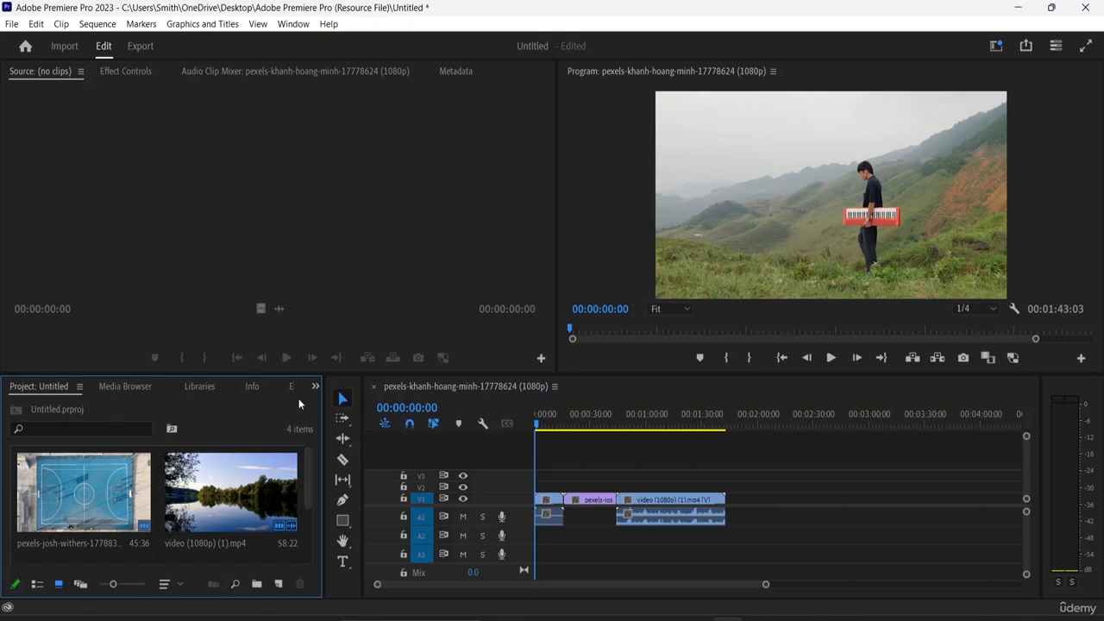
# View the Media Browser and return to the project items
pyautogui.click(139, 387)
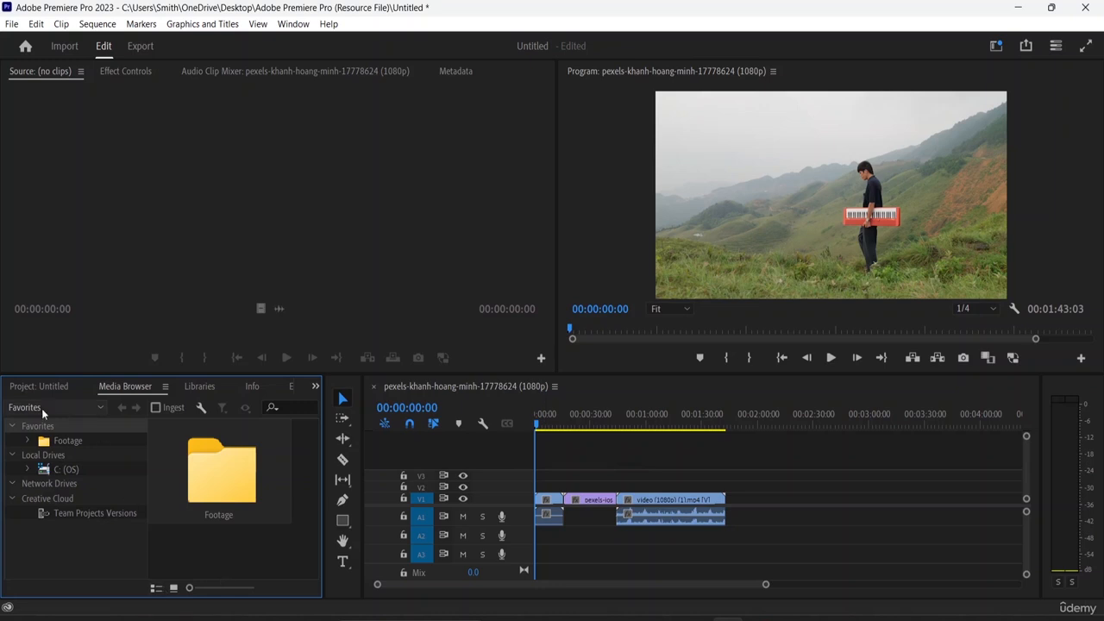
pyautogui.click(31, 384)
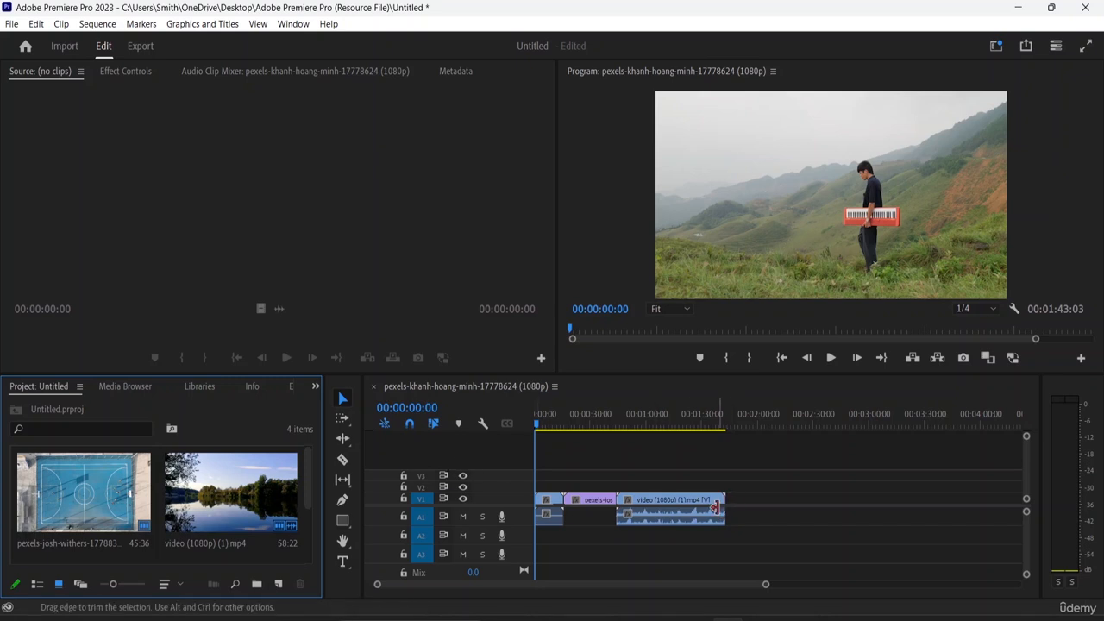
# Place the lake clip further along V1, away from the basketball court clip, and extend its end to about 2:09 on the timeline
pyautogui.moveTo(720, 507)
pyautogui.mouseDown()
pyautogui.moveTo(772, 506)
pyautogui.moveTo(731, 507)
pyautogui.mouseUp()
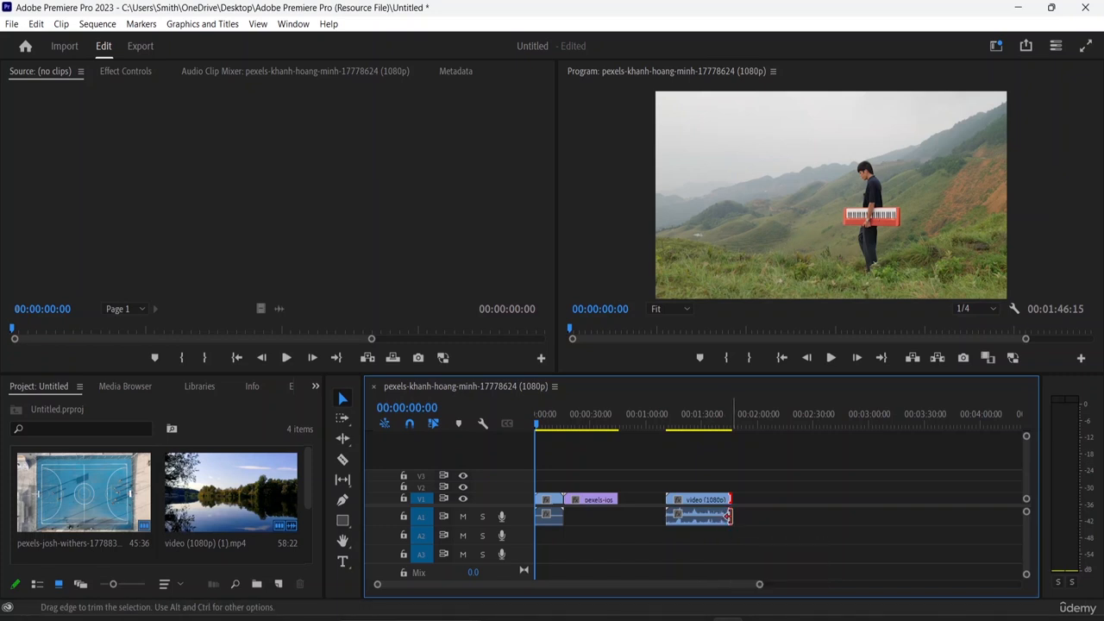
pyautogui.moveTo(729, 516); pyautogui.dragTo(782, 516)
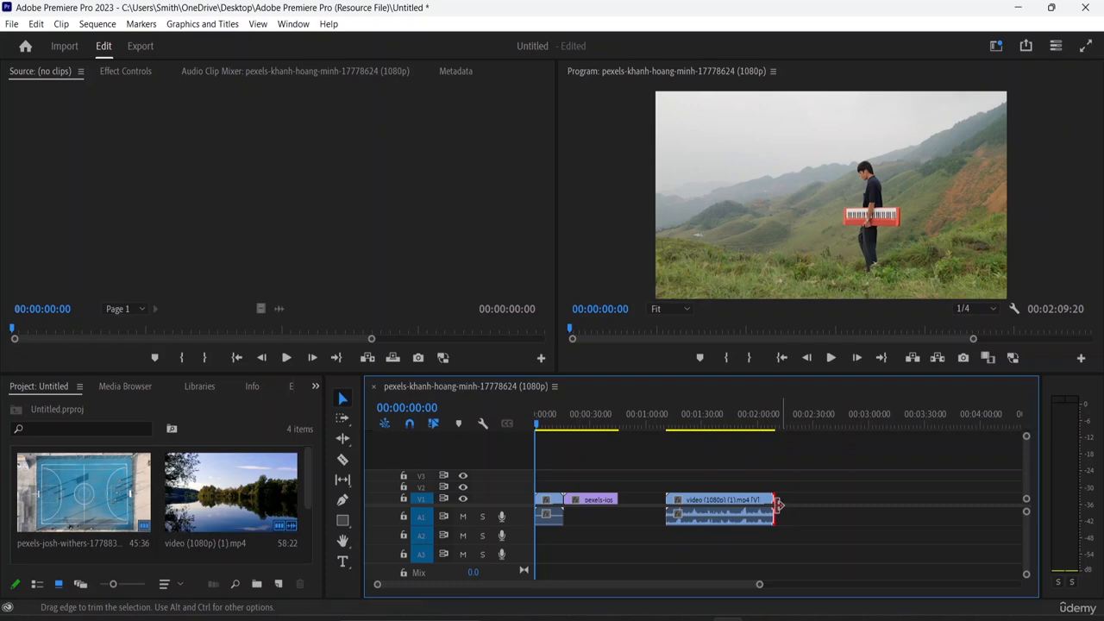
pyautogui.moveTo(773, 514)
pyautogui.mouseDown()
pyautogui.moveTo(696, 513)
pyautogui.moveTo(786, 515)
pyautogui.mouseUp()
# Extend the basketball court clip's end to about 47 seconds on the timeline and move the lake clip left to meet it
pyautogui.moveTo(618, 499)
pyautogui.mouseDown()
pyautogui.moveTo(596, 500)
pyautogui.moveTo(624, 501)
pyautogui.mouseUp()
pyautogui.click(688, 502)
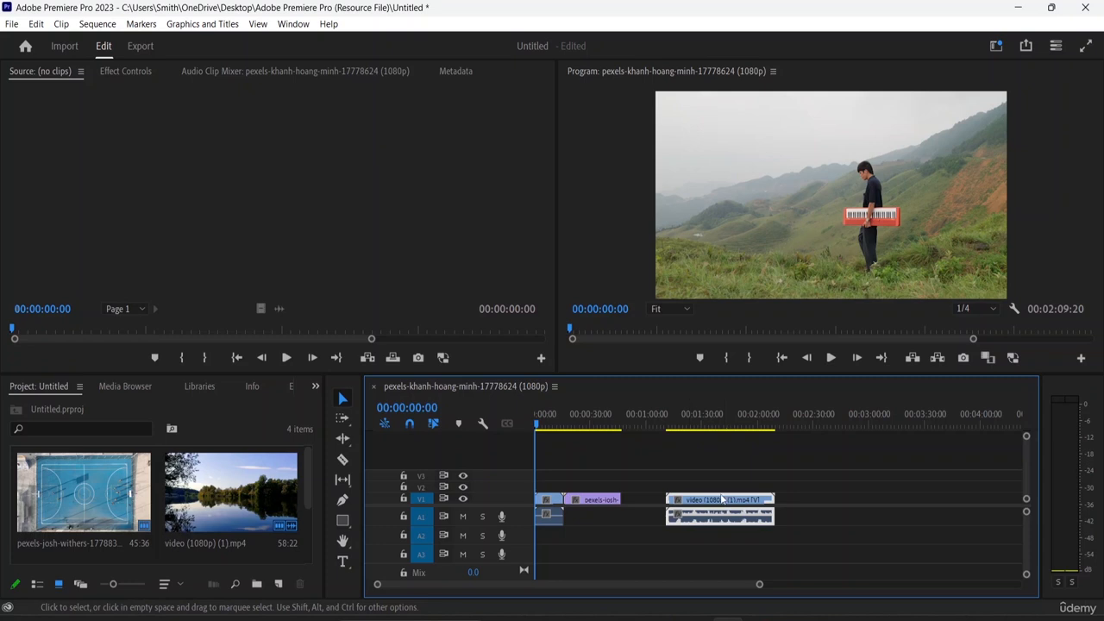
pyautogui.moveTo(723, 501); pyautogui.dragTo(676, 500)
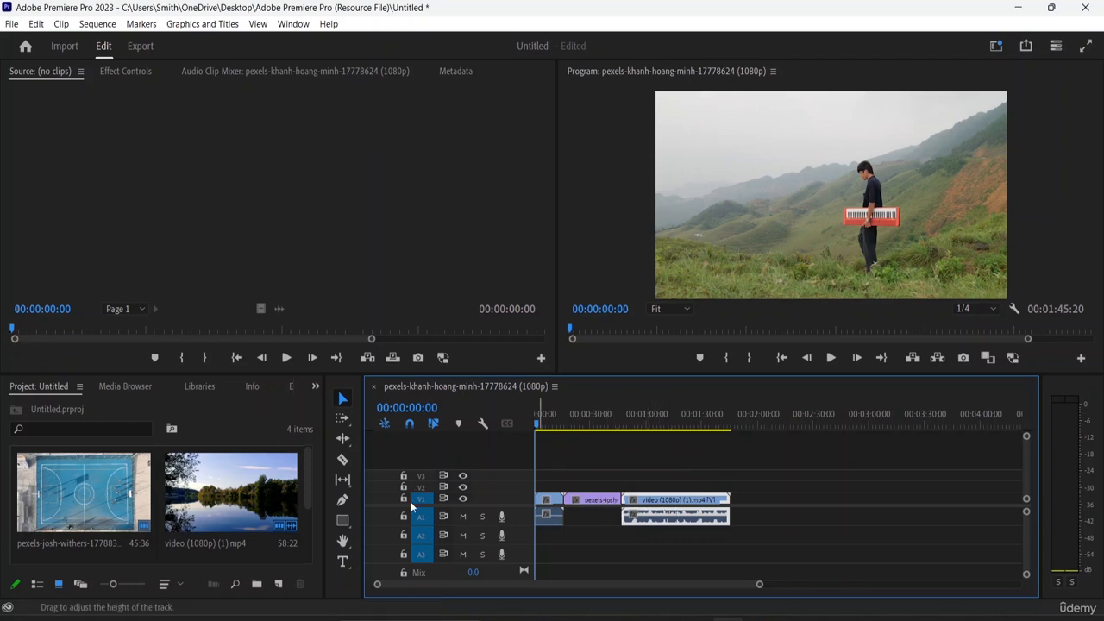
# Split the basketball court clip at about 35 seconds and the lake clip at about 1 minute with the Razor tool
pyautogui.click(344, 462)
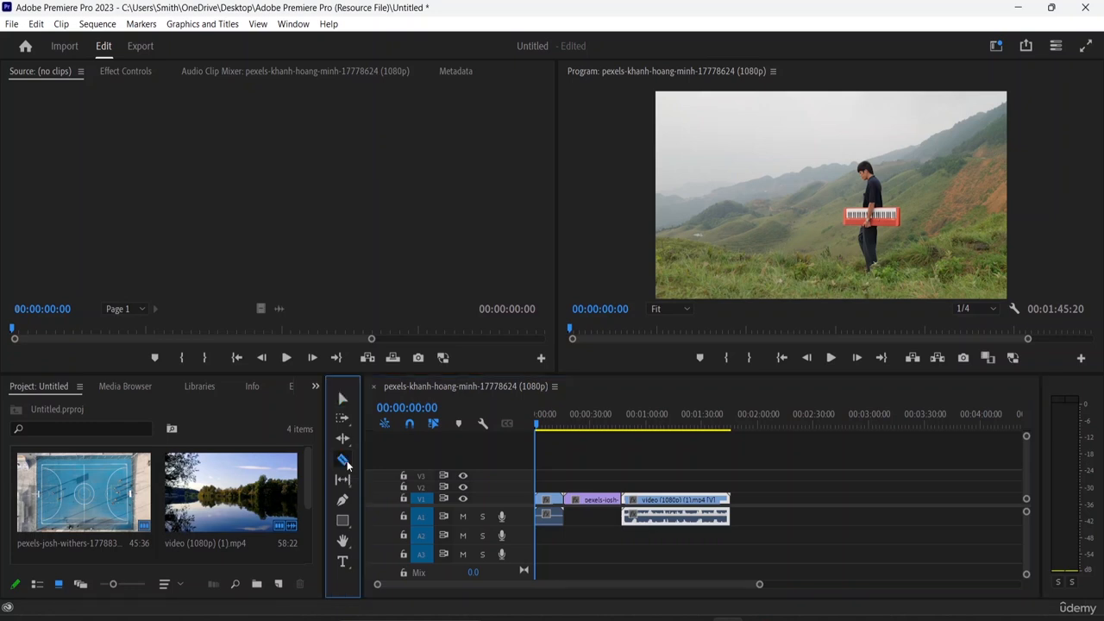
pyautogui.click(610, 498)
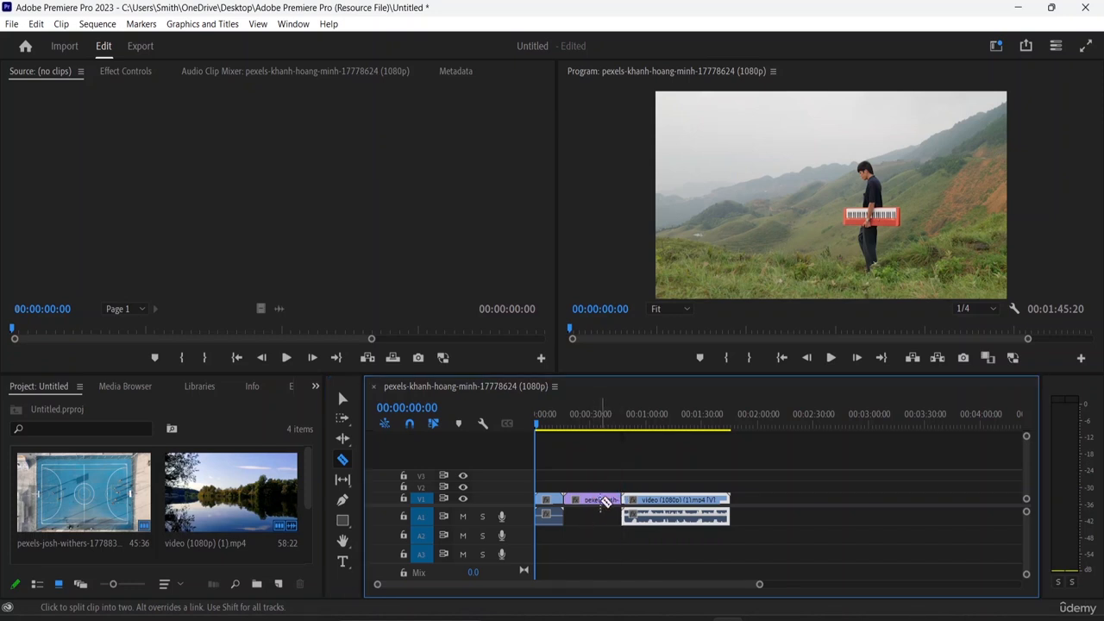
pyautogui.click(645, 515)
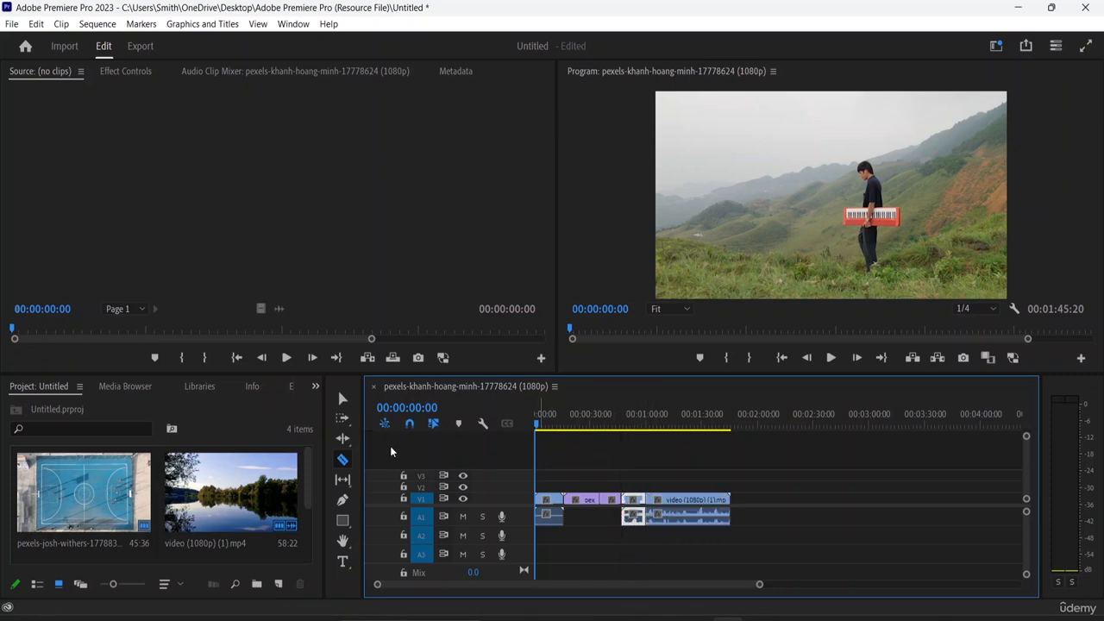
# Delete the first piece of the split lake clip and the second piece of the split basketball court clip
pyautogui.click(344, 399)
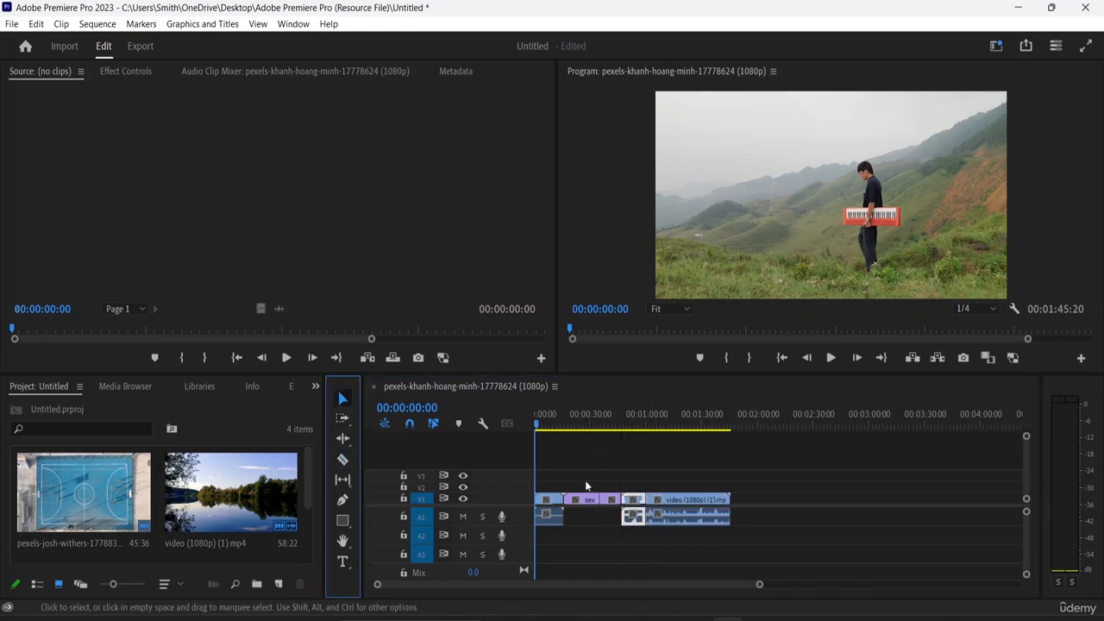
pyautogui.click(638, 506)
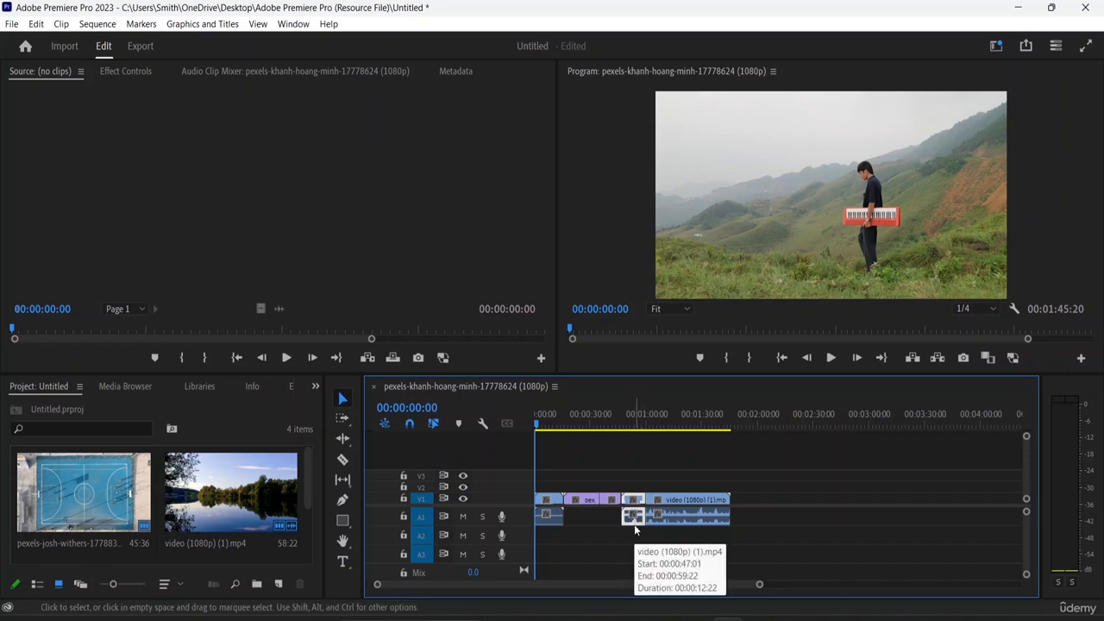
pyautogui.press('Delete')
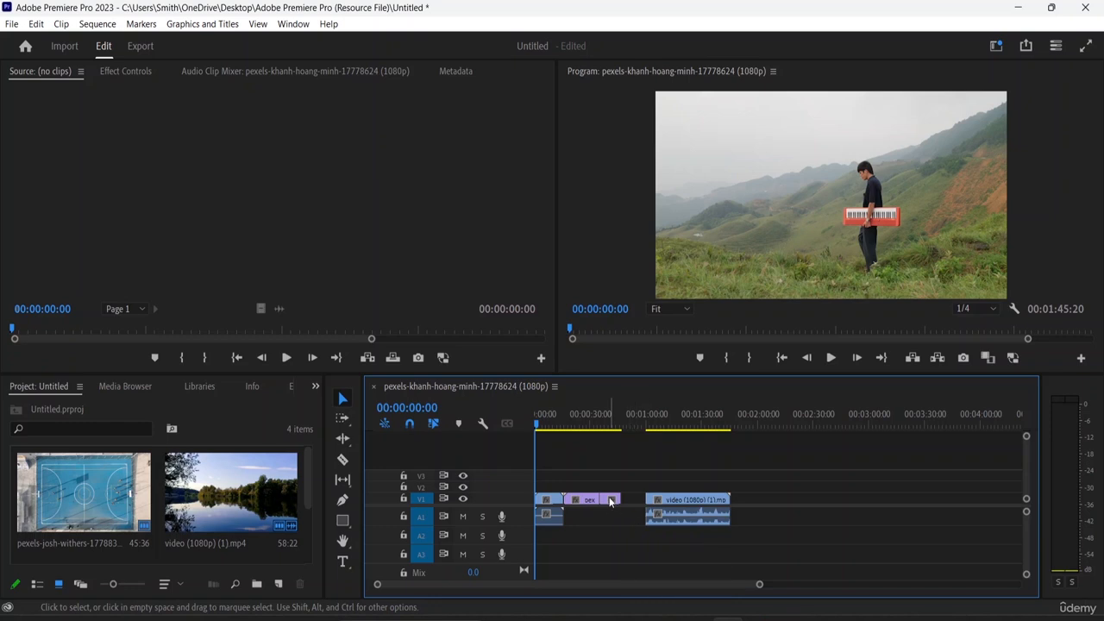
pyautogui.click(611, 501)
pyautogui.press('Delete')
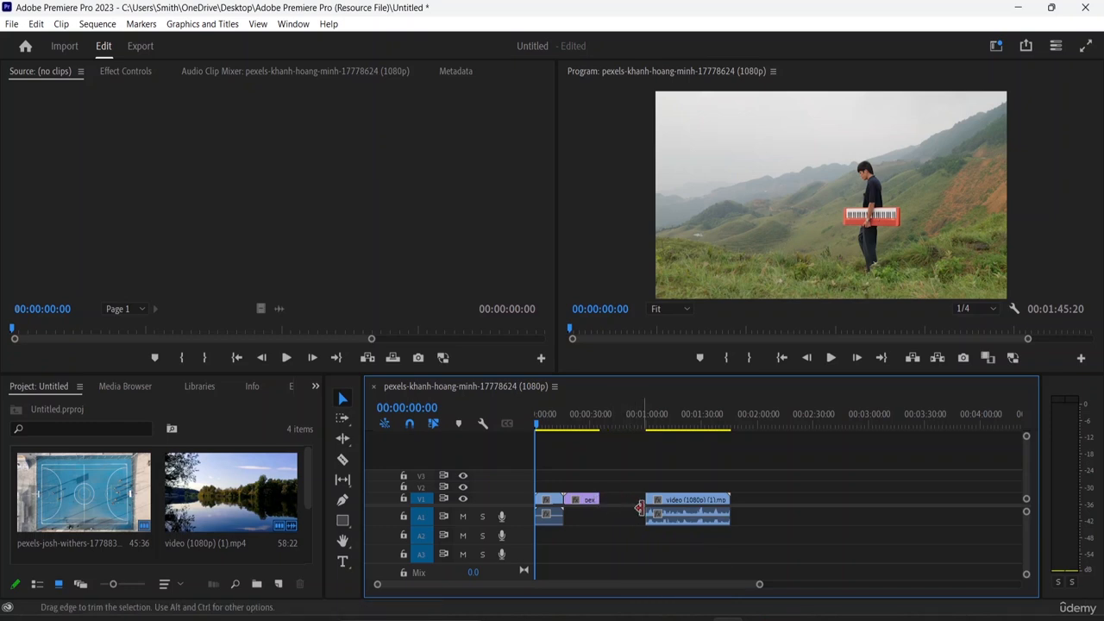
# Extend the basketball court clip's end to about 1 minute on the timeline and move the remaining lake clip directly after it
pyautogui.moveTo(685, 518)
pyautogui.mouseDown()
pyautogui.moveTo(655, 503)
pyautogui.moveTo(689, 505)
pyautogui.mouseUp()
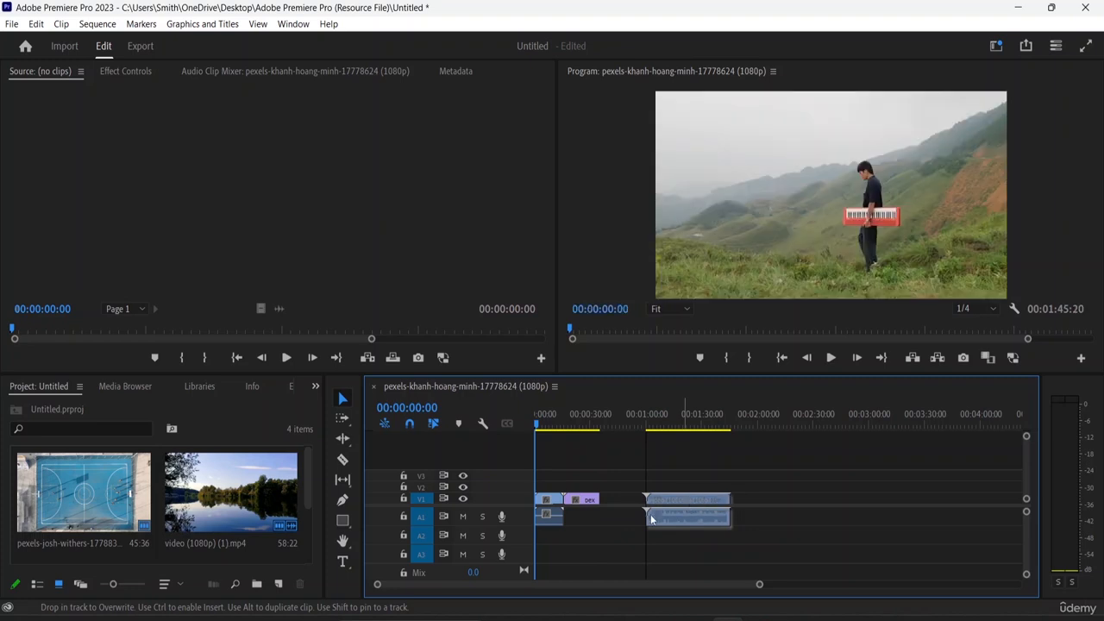
pyautogui.moveTo(600, 497); pyautogui.dragTo(754, 501)
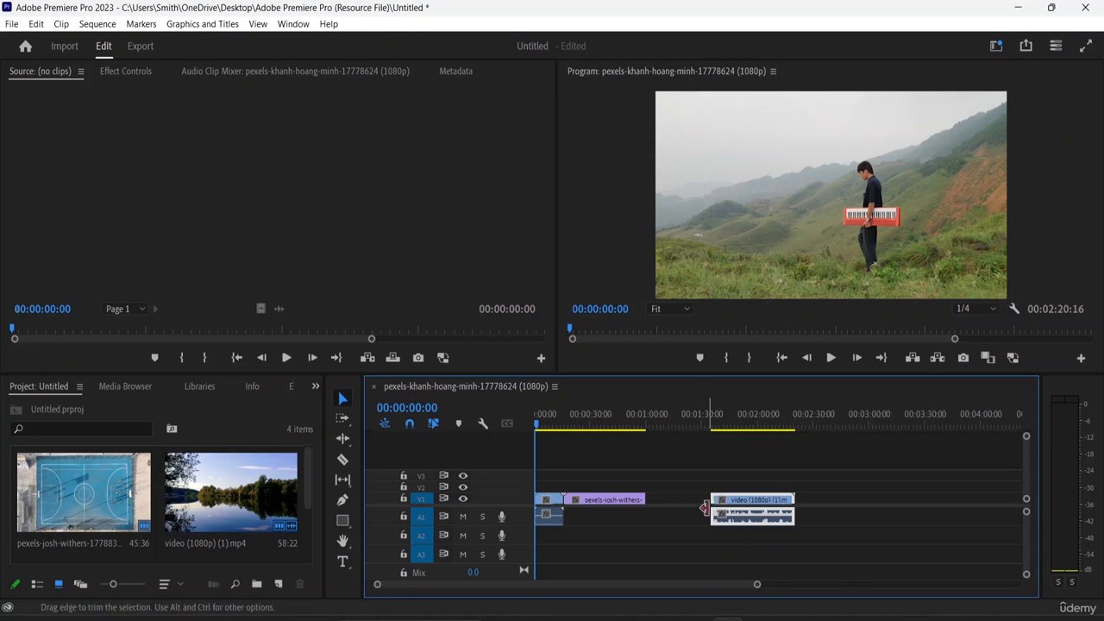
pyautogui.click(707, 508)
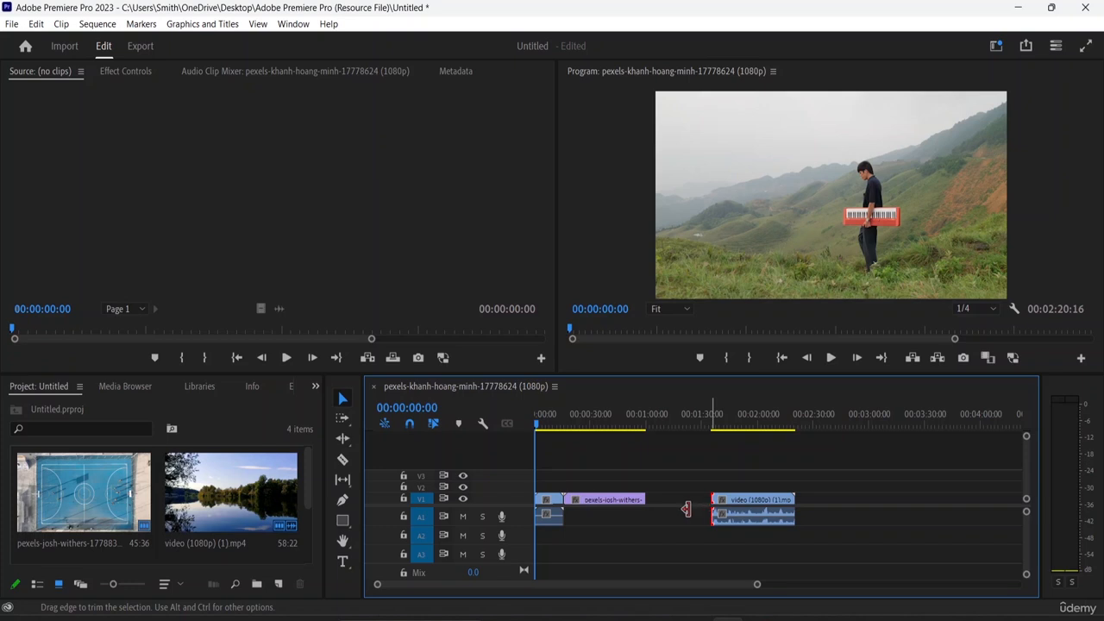
pyautogui.click(854, 519)
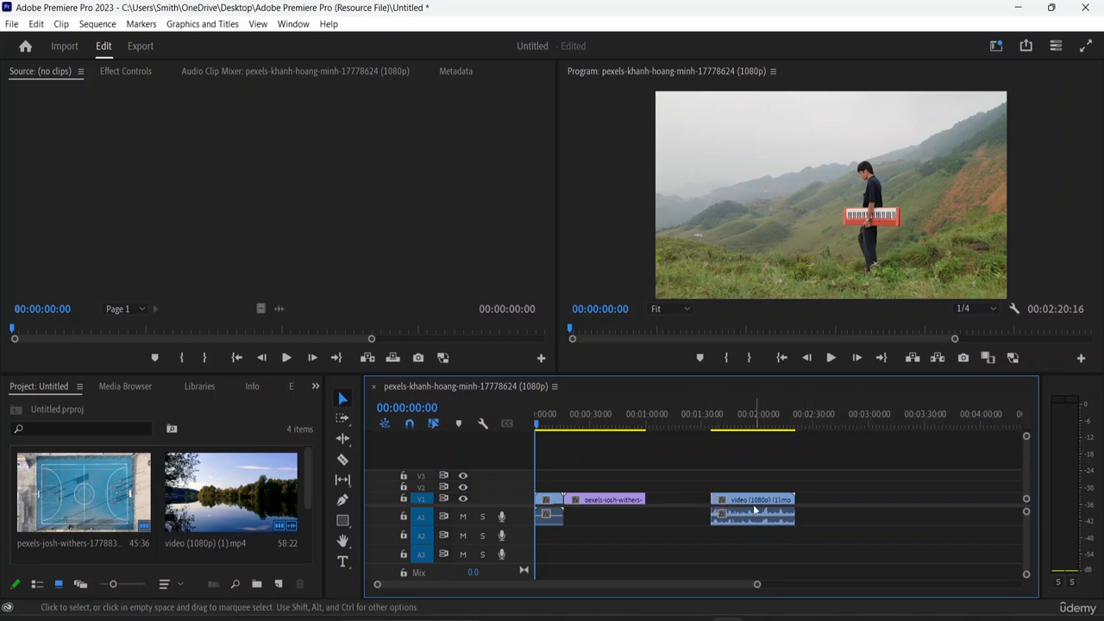
pyautogui.moveTo(737, 503); pyautogui.dragTo(695, 507)
pyautogui.click(850, 500)
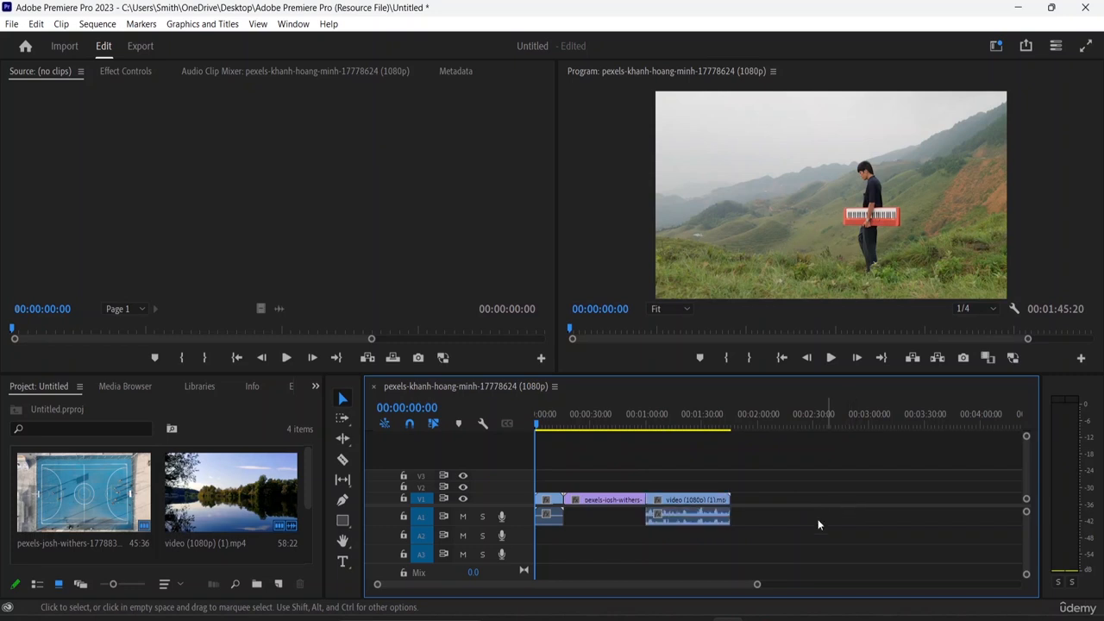